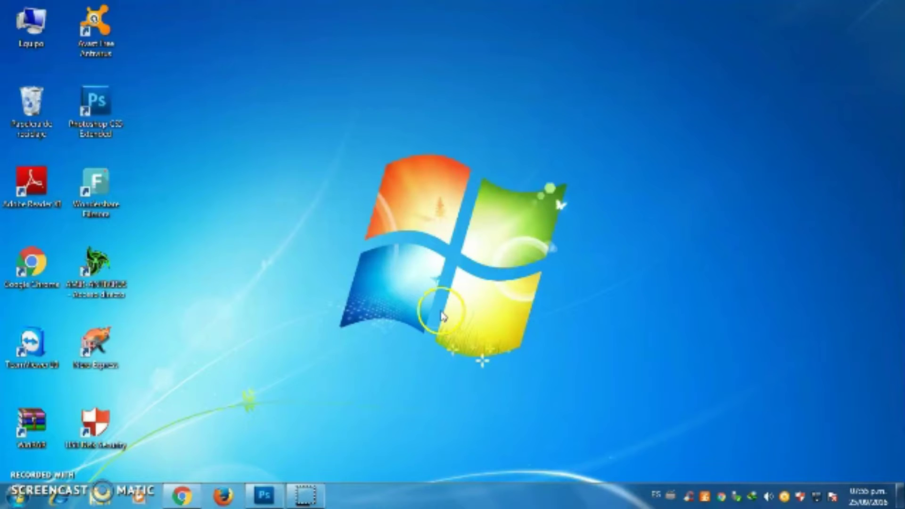
Step: Bring the Photoshop CS5 window up from the taskbar, with no document open
click(264, 495)
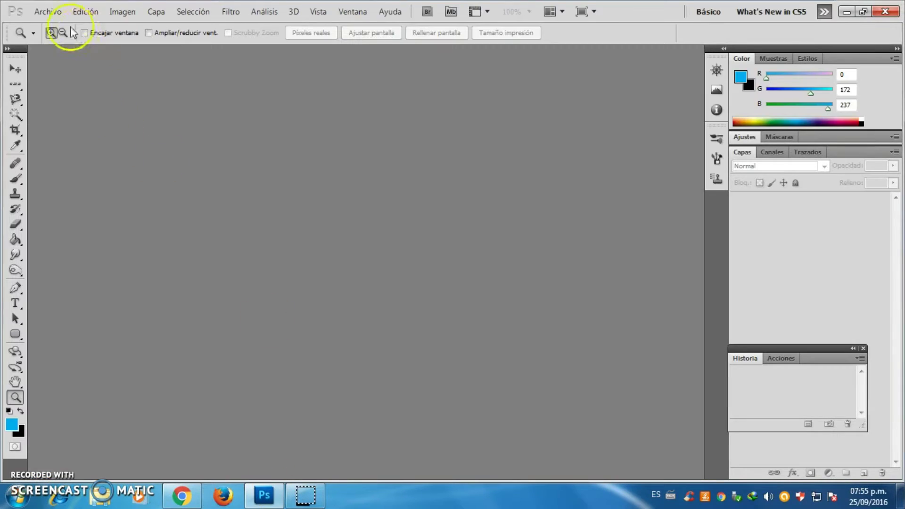
Step: Create a new white RGB document, 1280 × 720 pixels wide and high
click(55, 15)
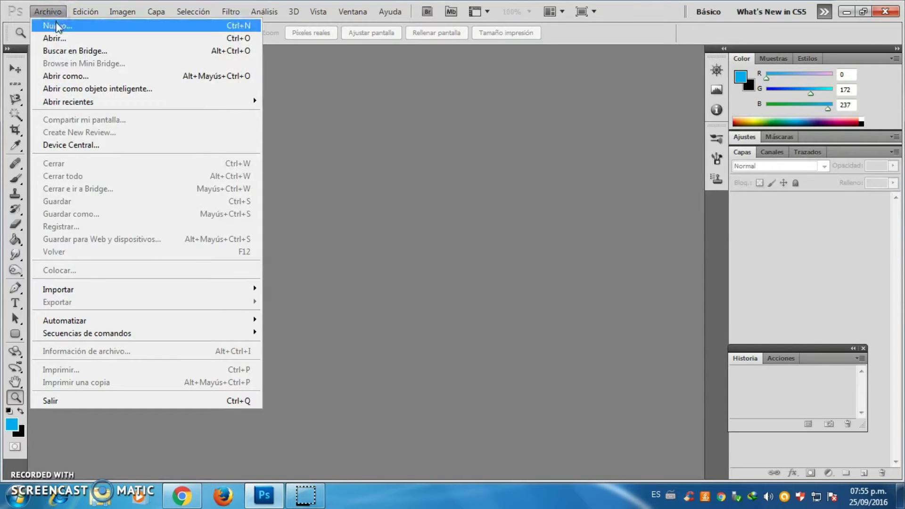
click(56, 23)
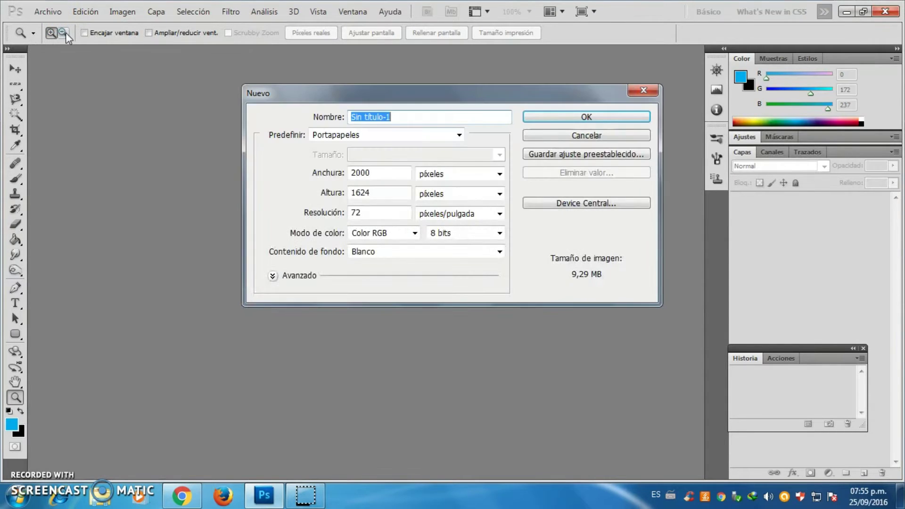
double_click(348, 171)
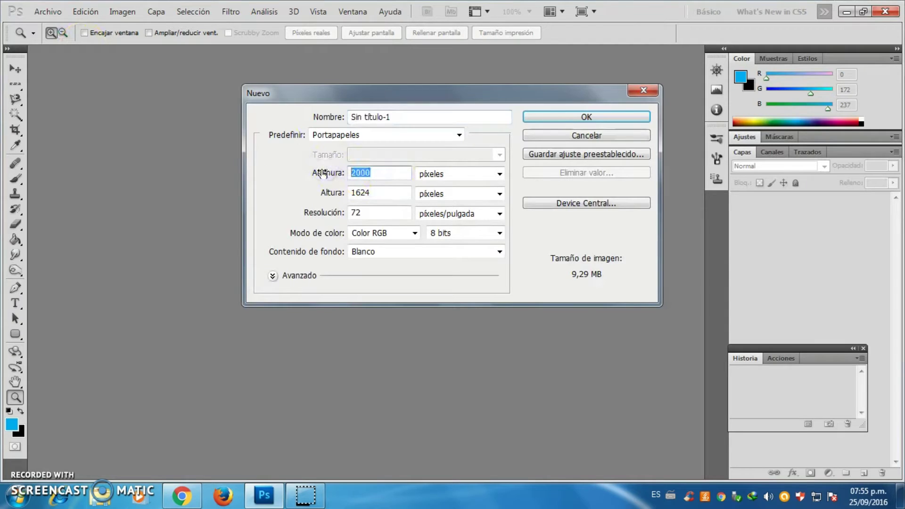
text(128)
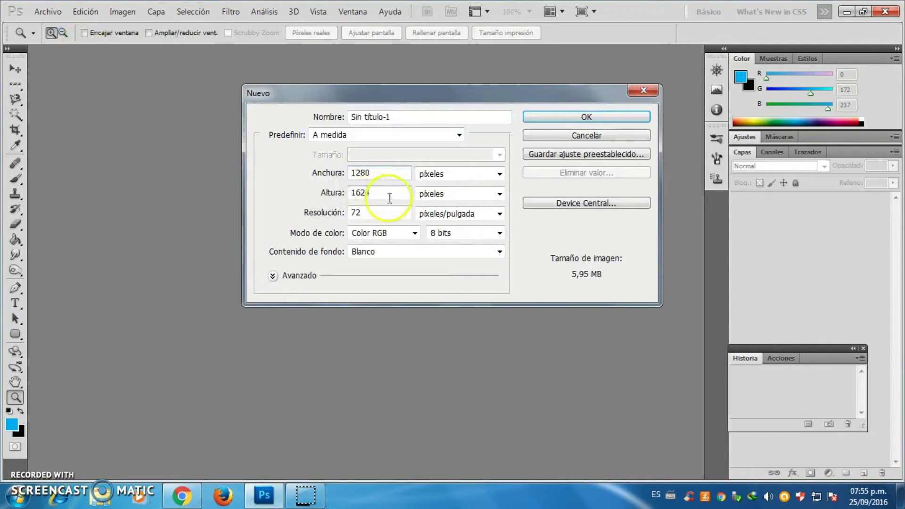
click(365, 191)
text(7)
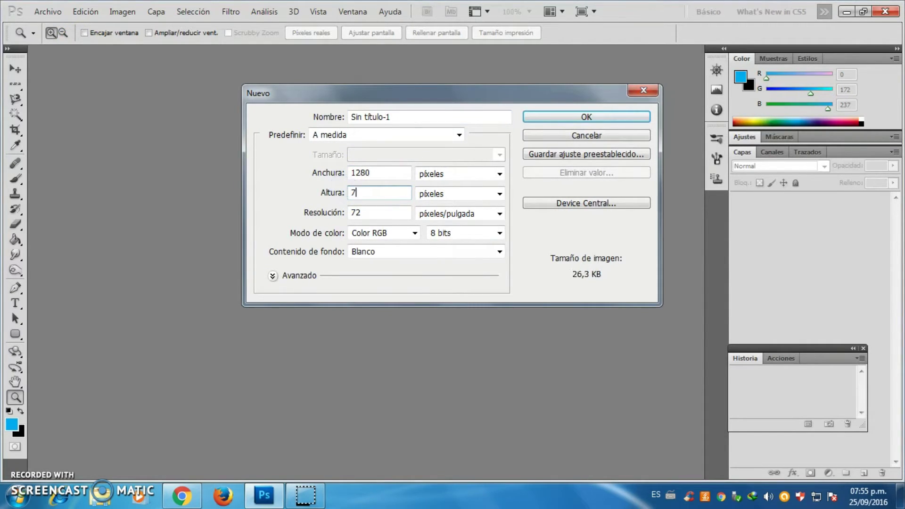
text(20)
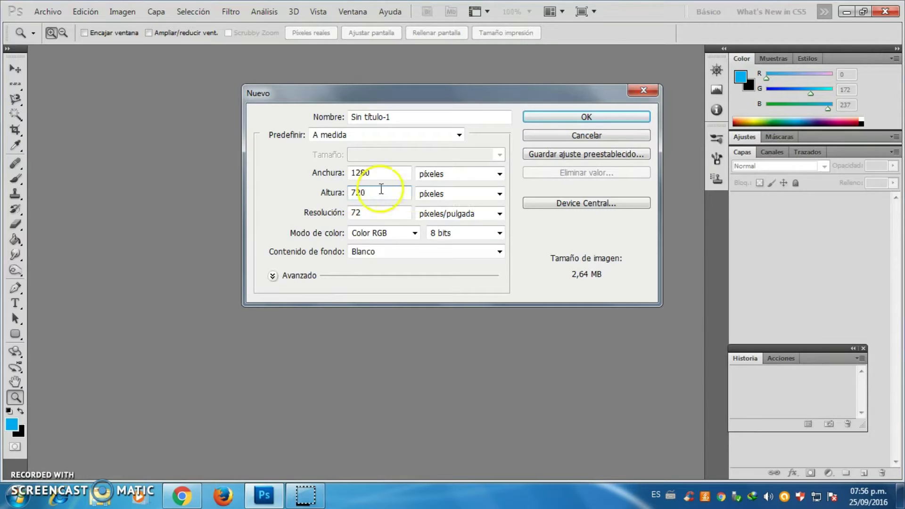
click(553, 117)
click(589, 129)
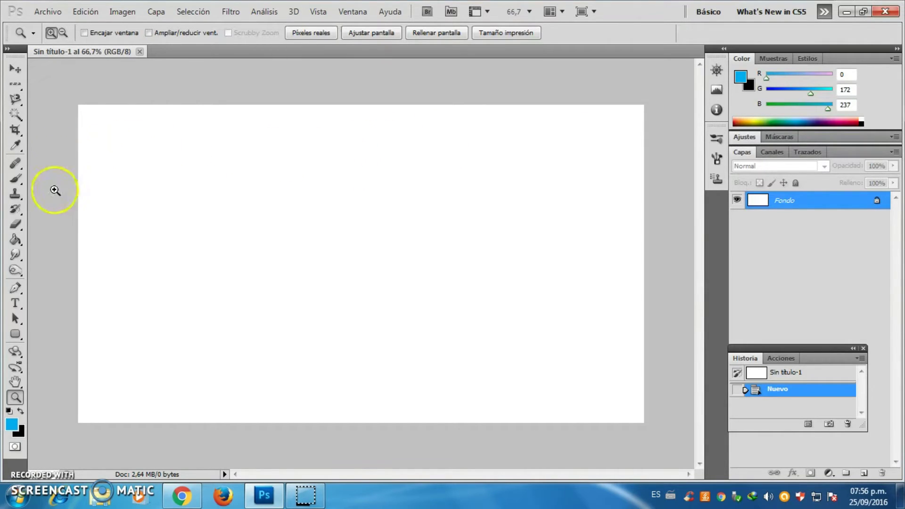
Step: Draw a wide rounded-rectangle bar along the canvas bottom, then swap foreground and background colours
click(17, 335)
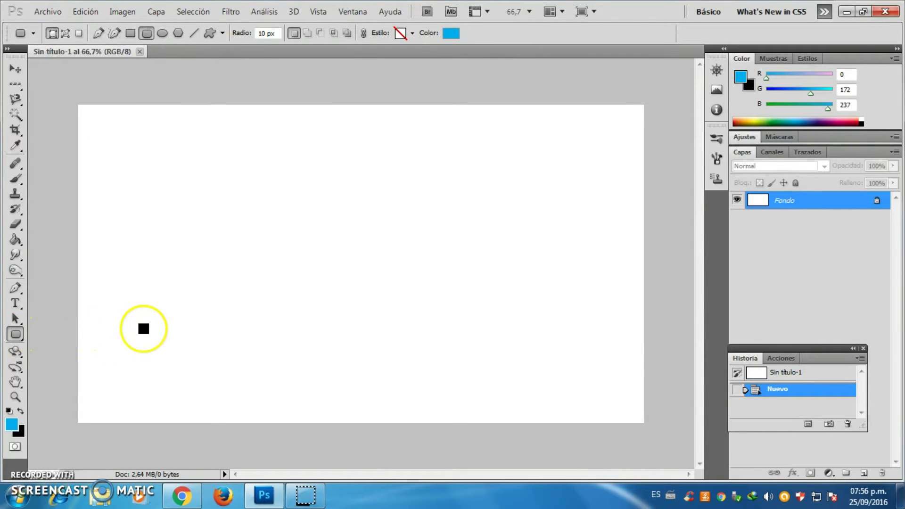
mouse_move(105, 401)
mouse_down()
mouse_move(583, 387)
mouse_move(629, 350)
mouse_up()
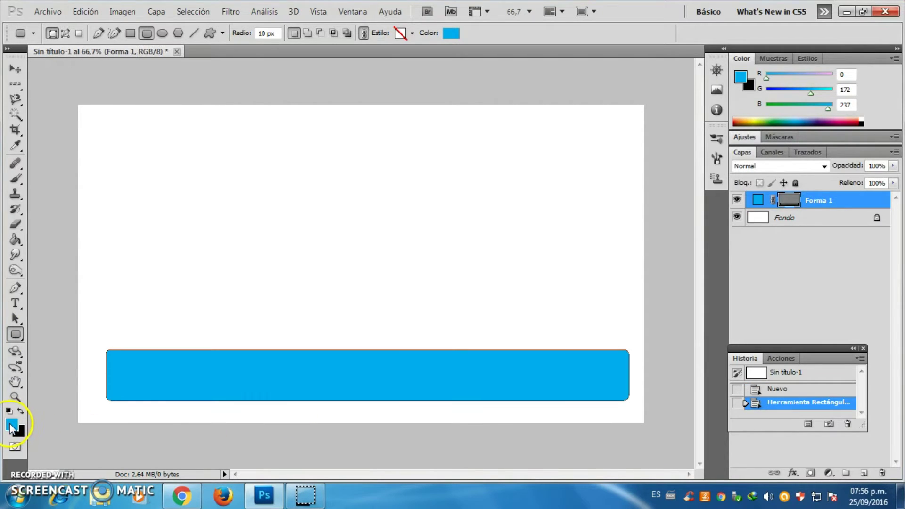
click(20, 413)
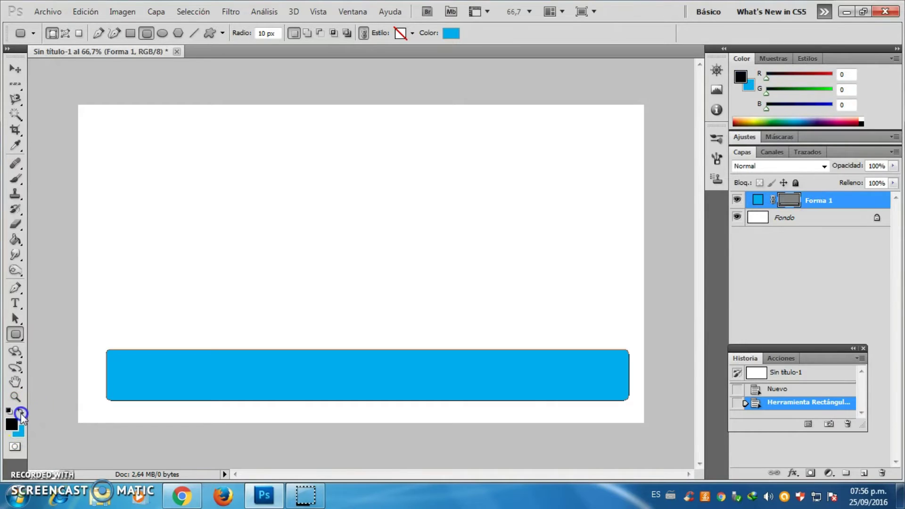
Step: Set a bright purple foreground and draw a larger rounded bar around the first
click(13, 424)
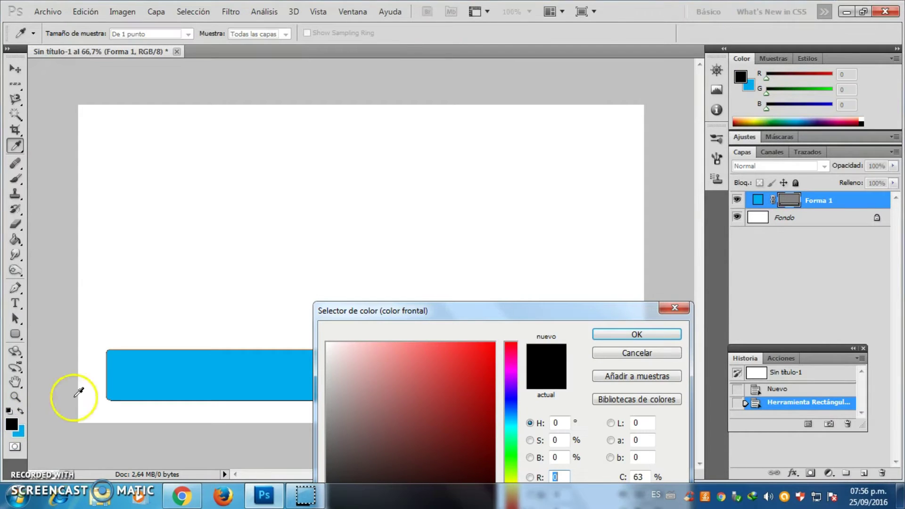
click(510, 384)
click(483, 346)
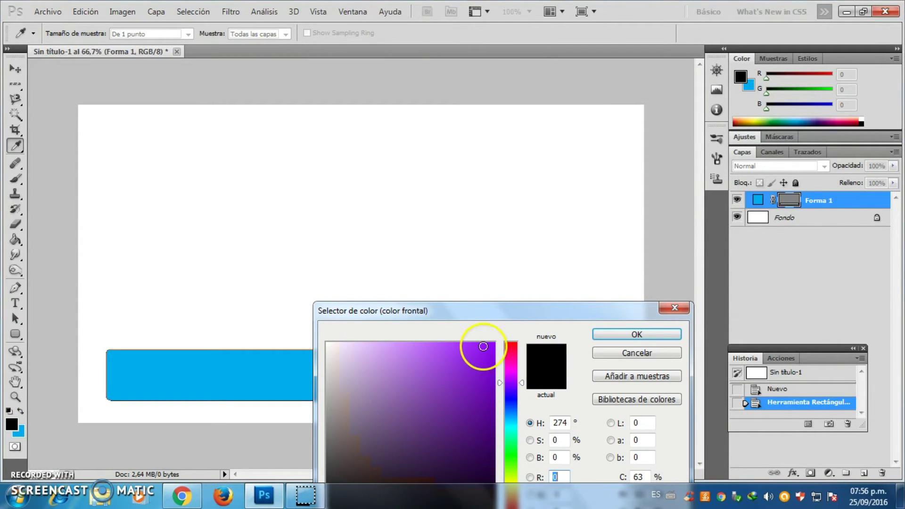
click(614, 336)
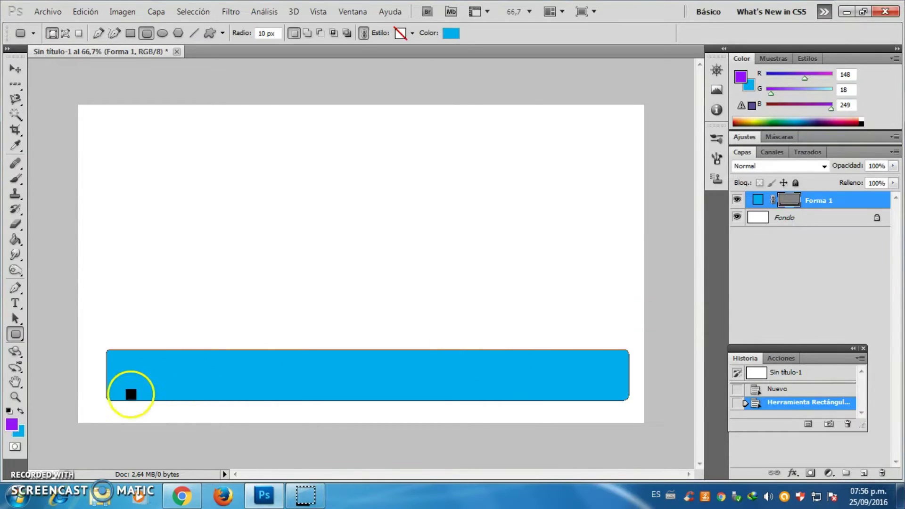
mouse_move(93, 407)
mouse_down()
mouse_move(265, 342)
mouse_move(635, 346)
mouse_up()
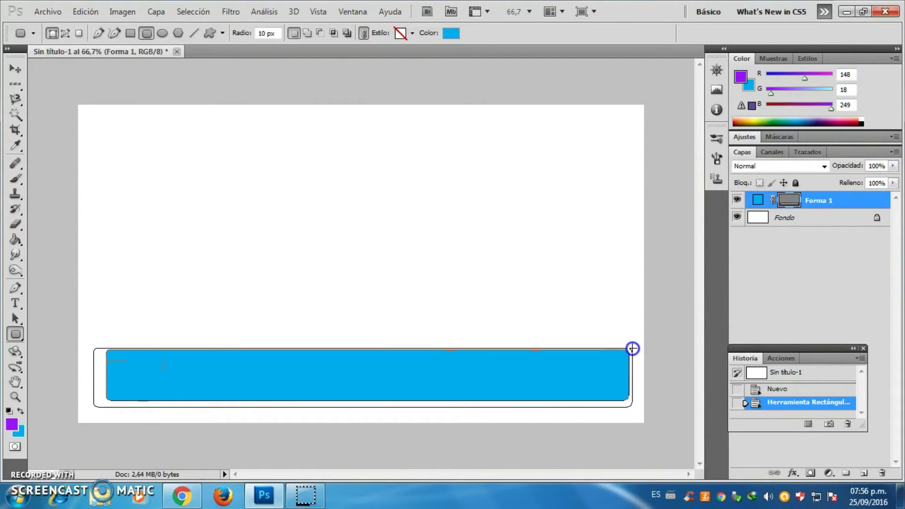
drag(635, 346, 635, 346)
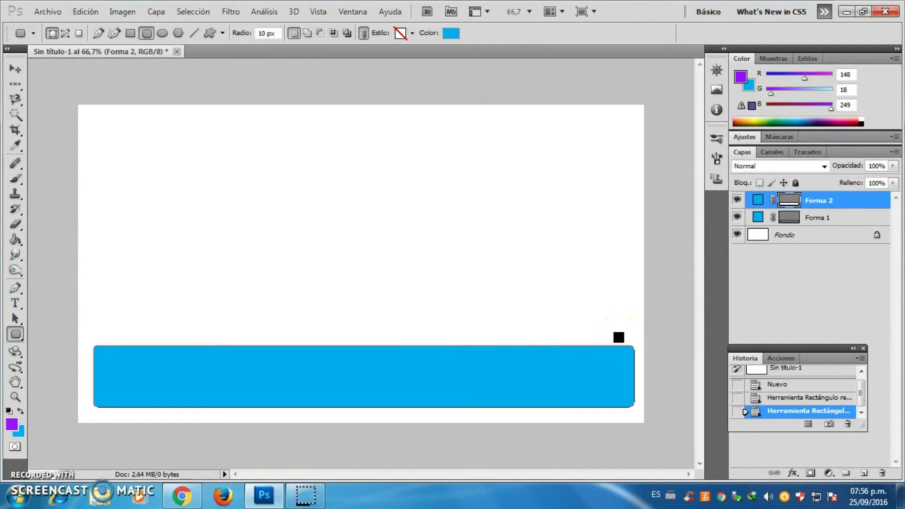
Step: Show Forma 2 and change its fill to a soft violet
click(736, 201)
double_click(758, 201)
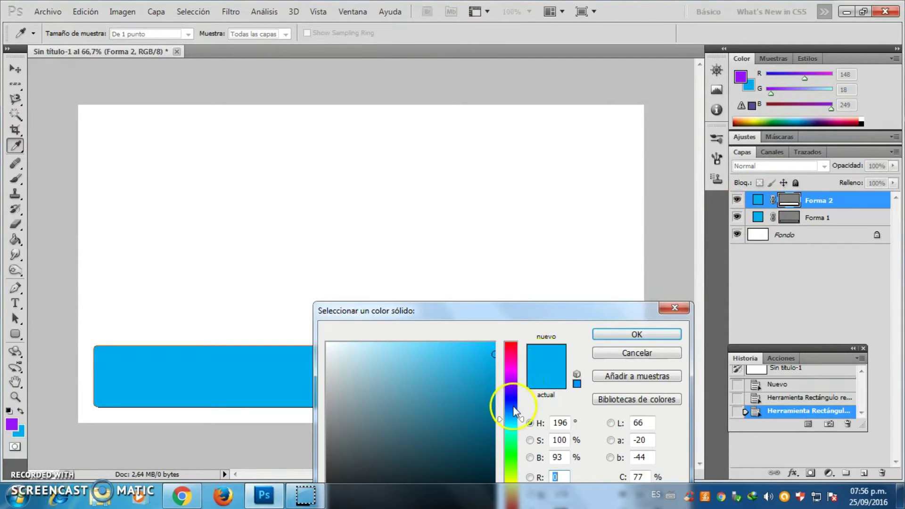
click(512, 377)
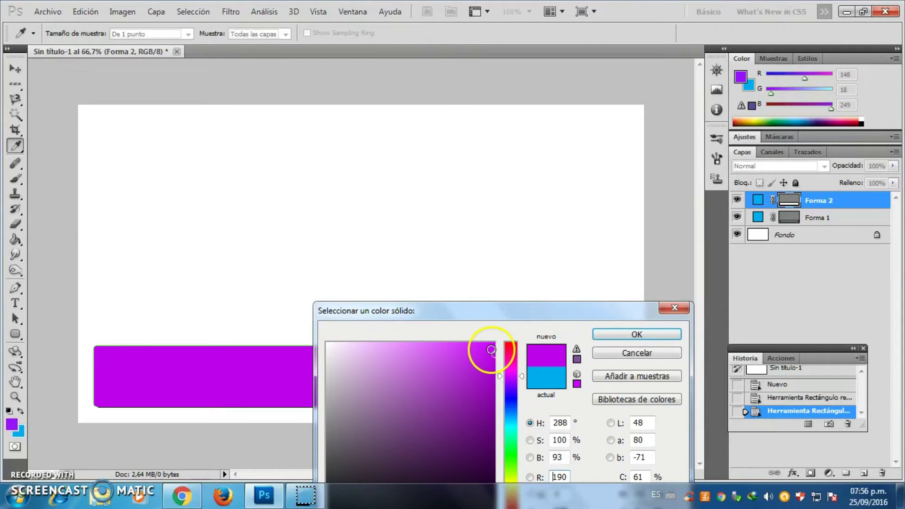
mouse_move(492, 351)
mouse_down()
mouse_move(418, 343)
mouse_move(441, 370)
mouse_up()
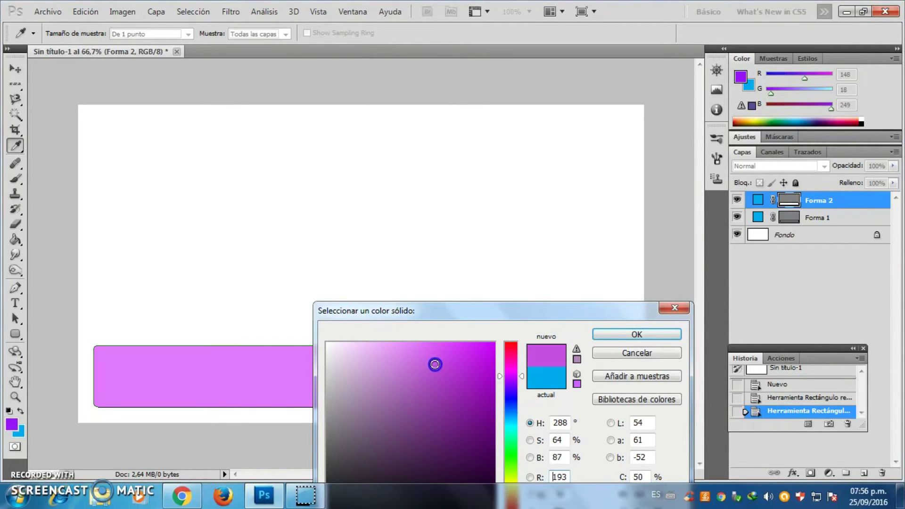
click(600, 333)
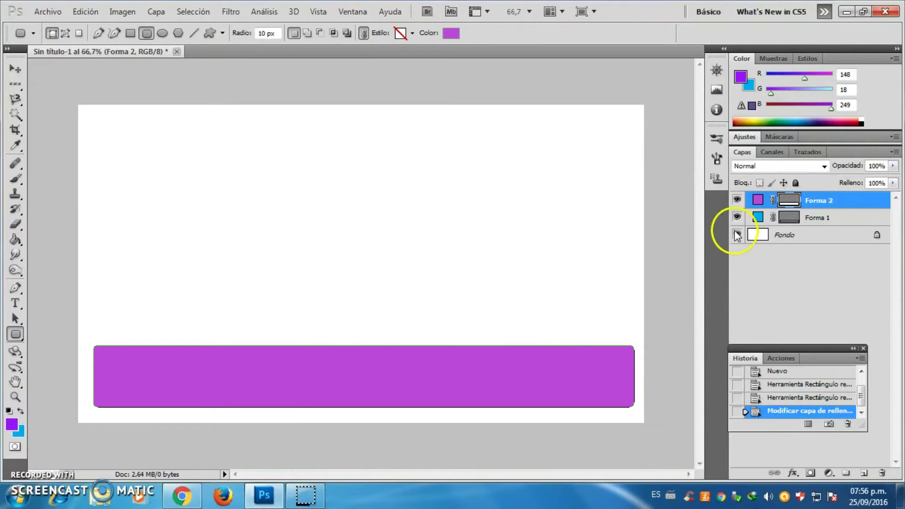
Step: Change Forma 1's fill colour to pale cyan
double_click(758, 215)
drag(461, 354, 465, 381)
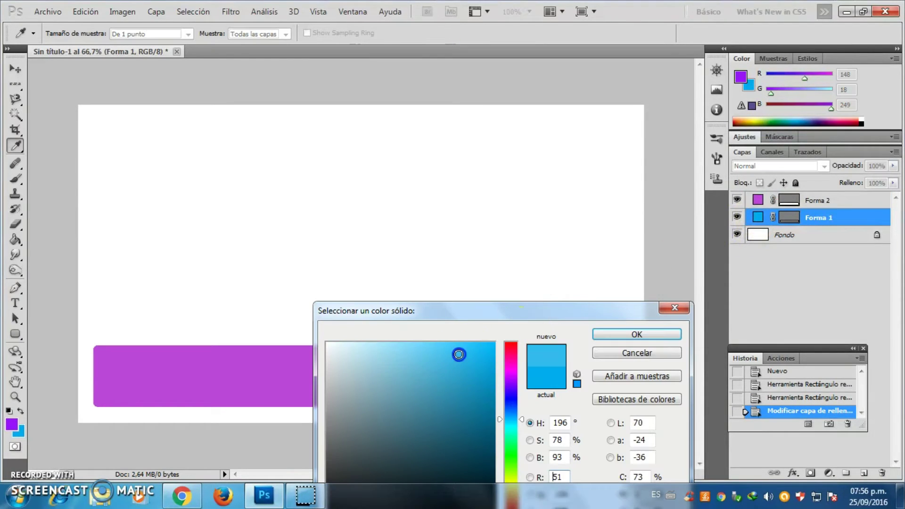
drag(503, 427, 517, 428)
click(413, 343)
click(612, 337)
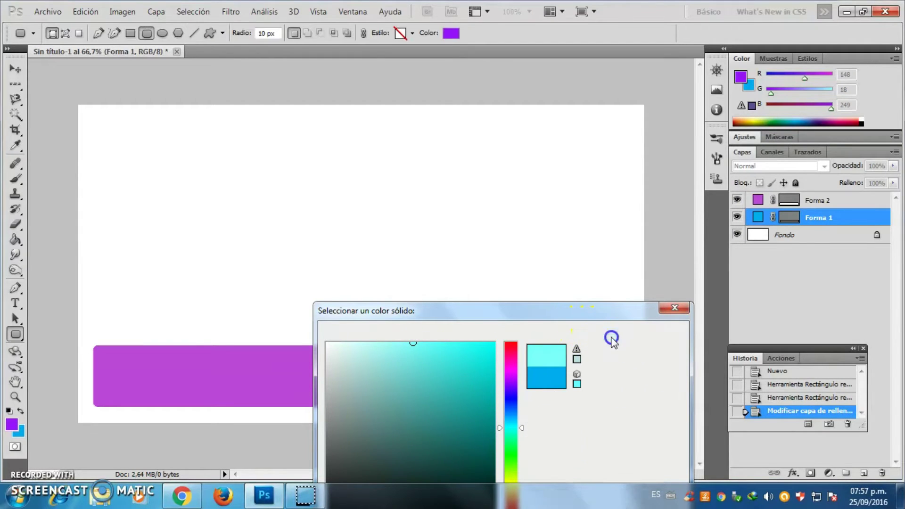
Step: Free-transform Forma 2 smaller so the violet bar sits inside Forma 1 with a cyan border
click(758, 203)
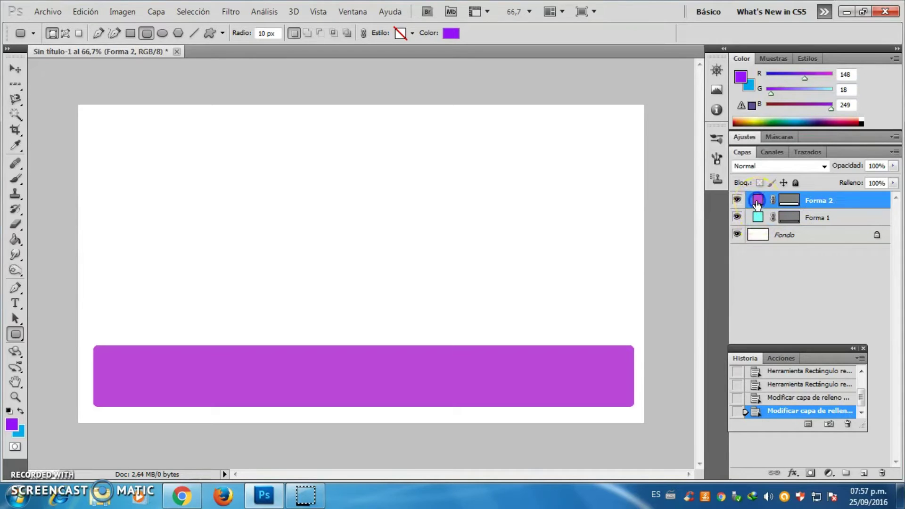
click(87, 13)
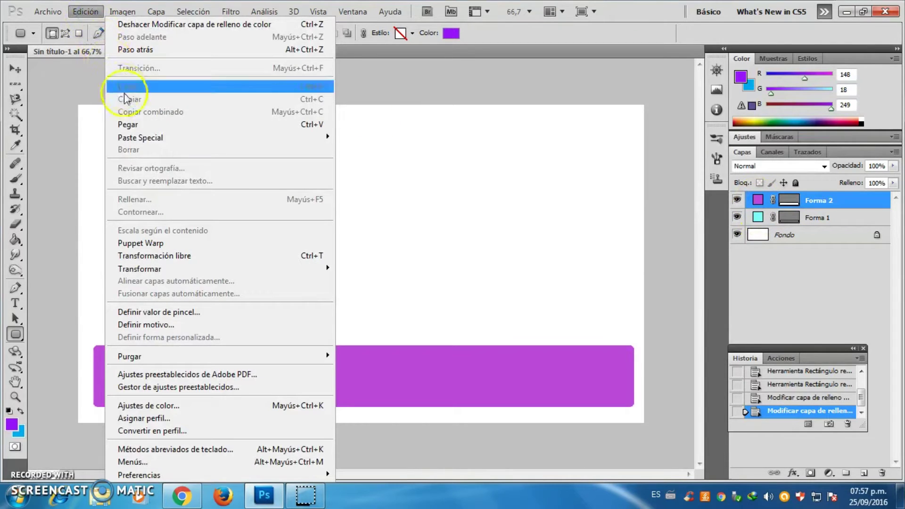
click(176, 255)
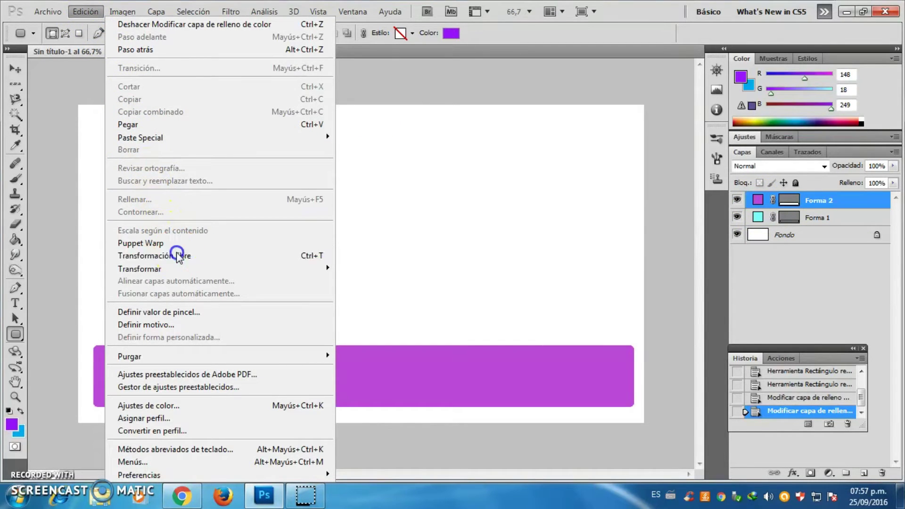
mouse_move(635, 346)
mouse_down()
mouse_move(595, 370)
mouse_move(565, 375)
mouse_move(629, 375)
mouse_up()
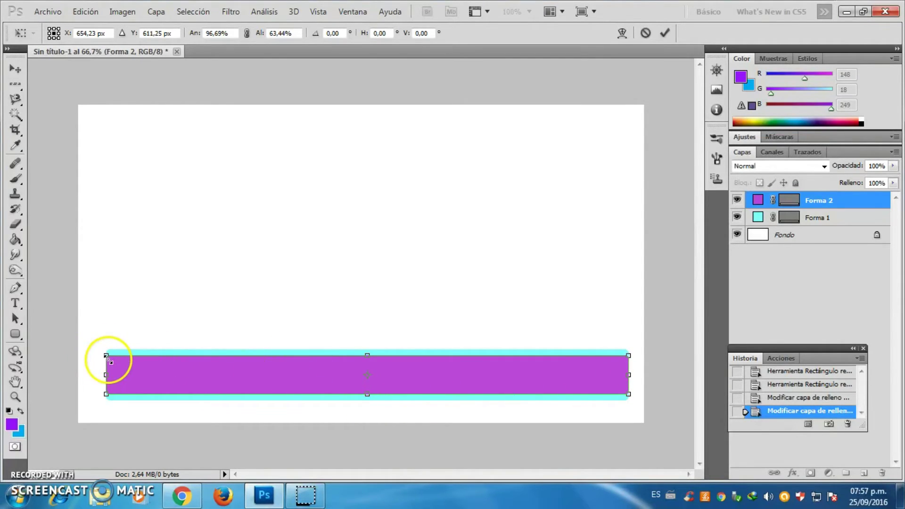
drag(107, 356, 116, 356)
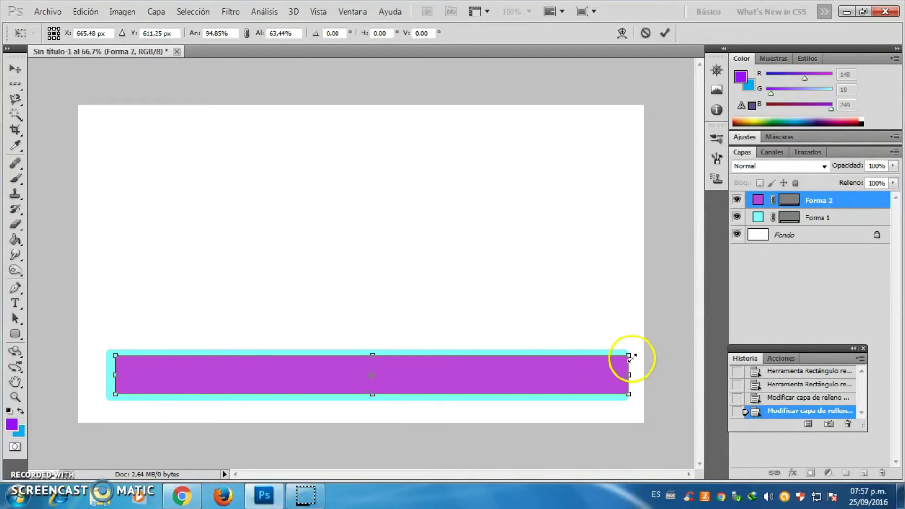
drag(628, 357, 619, 358)
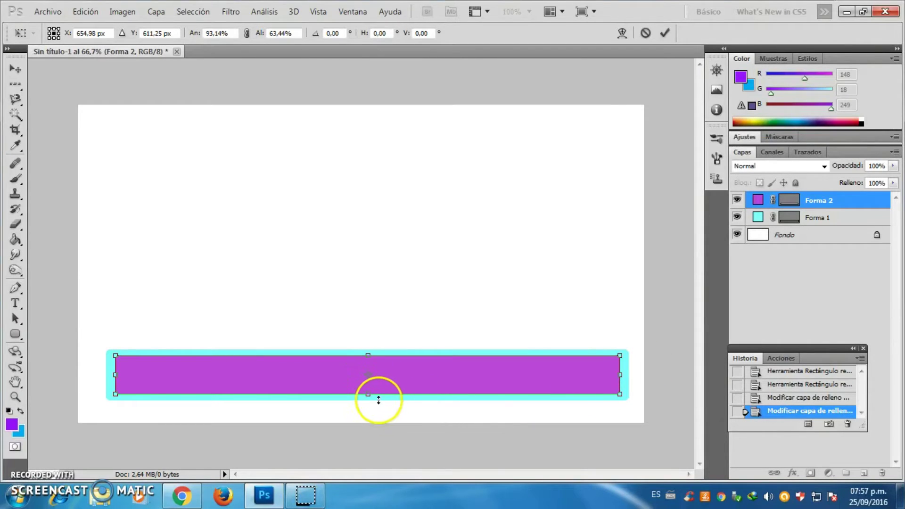
double_click(422, 382)
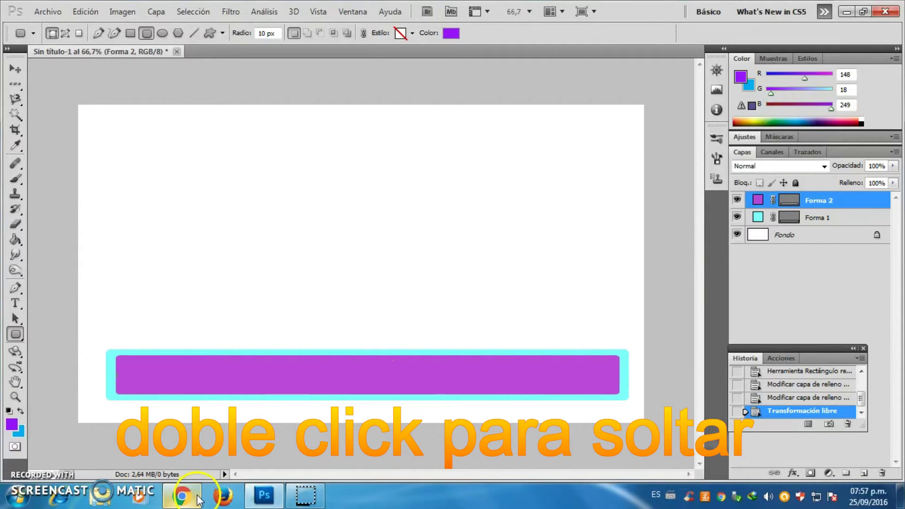
click(182, 495)
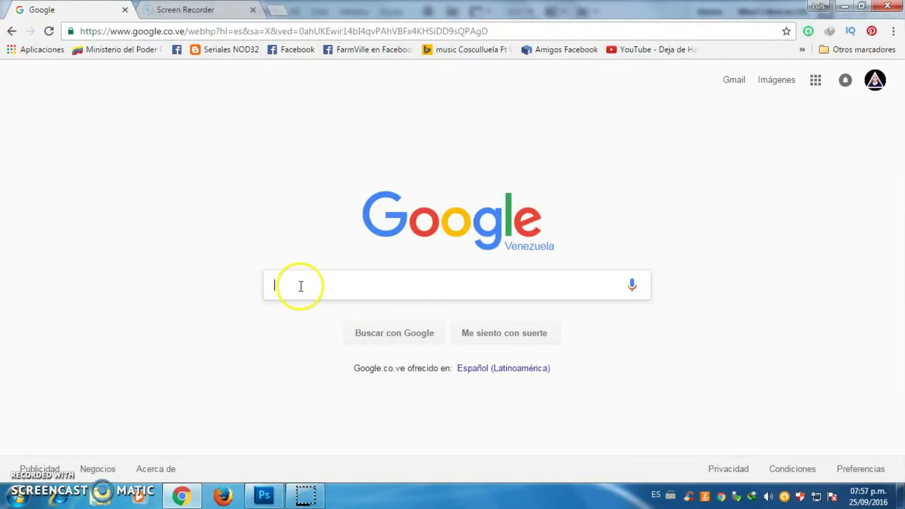
Step: Search Google Images for 'snapchat'
click(301, 286)
text(sna)
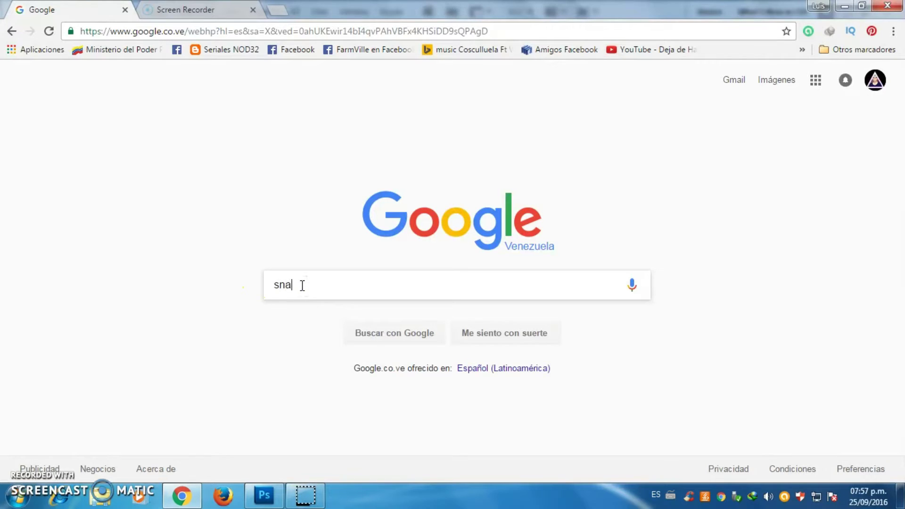
text(pchat)
key(Return)
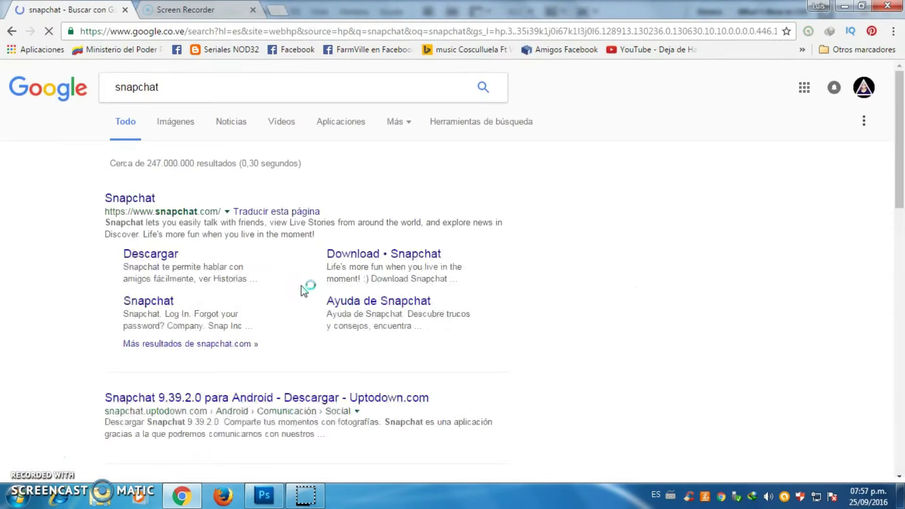
click(183, 125)
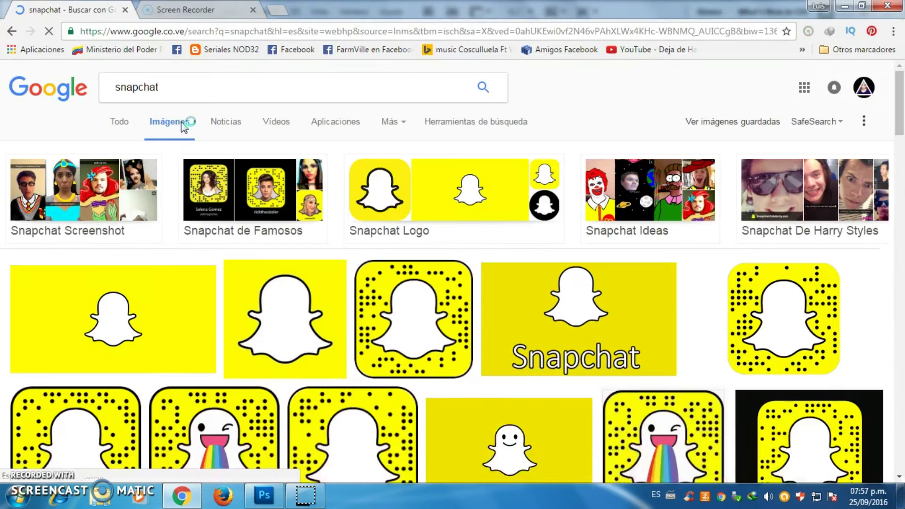
Step: Open the Snapchat ghost-with-sunglasses image full size and copy it
click(333, 288)
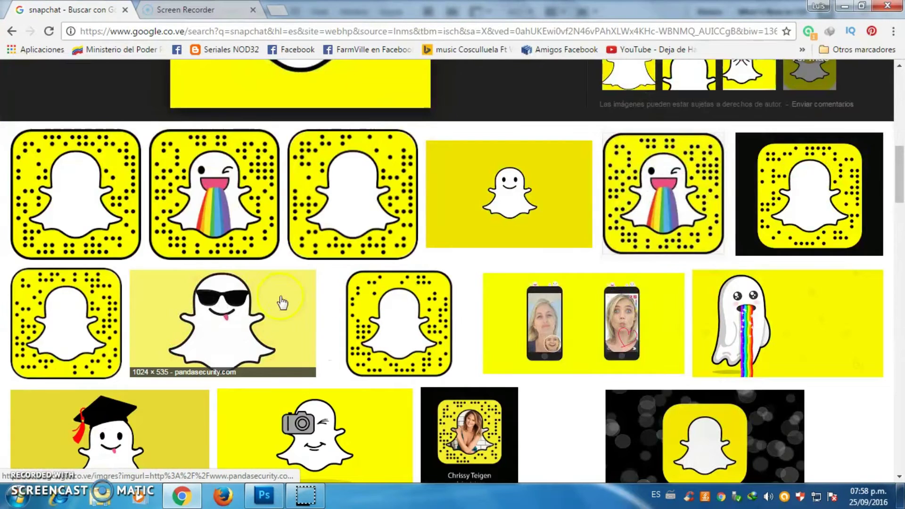
click(239, 320)
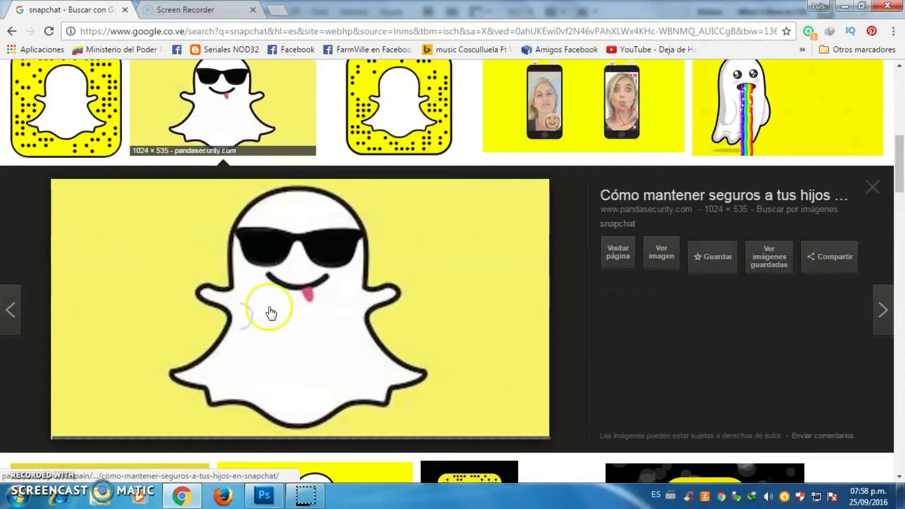
click(651, 251)
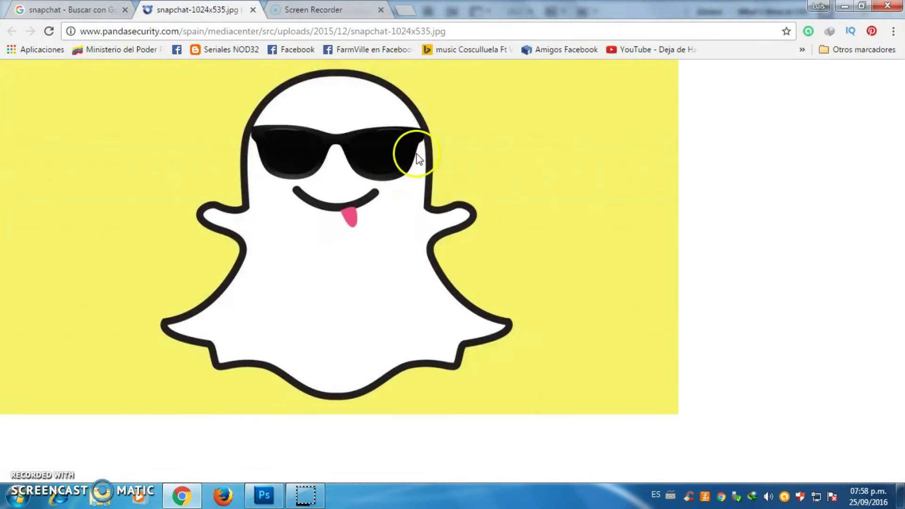
right_click(429, 151)
click(459, 188)
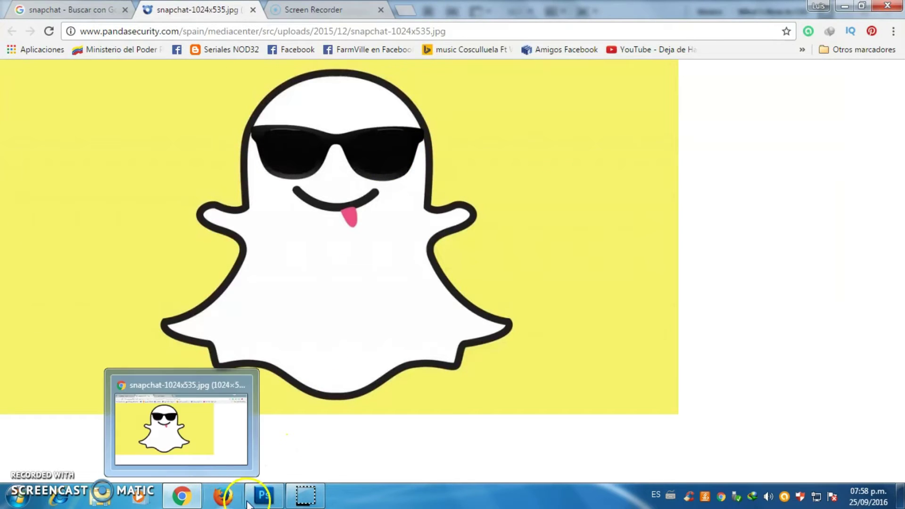
Step: Paste the ghost into the banner and delete its yellow background with the Magic Wand
click(264, 495)
key(ctrl+v)
click(473, 211)
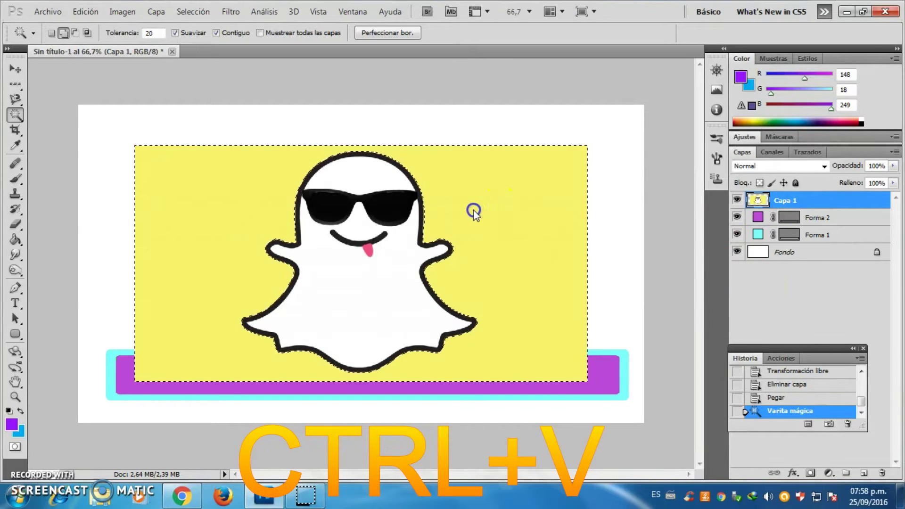
key(Delete)
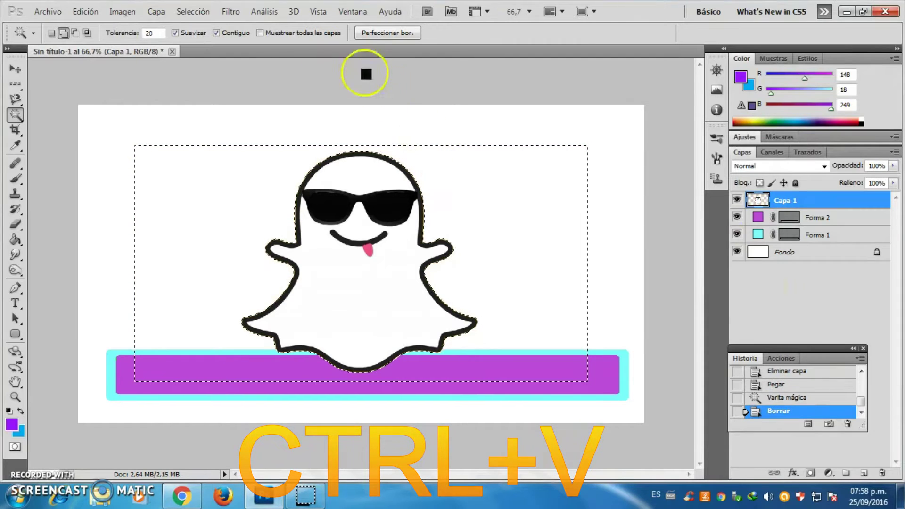
click(206, 11)
click(196, 37)
Step: Free-transform the ghost small and place it on the purple bar's left end
click(85, 11)
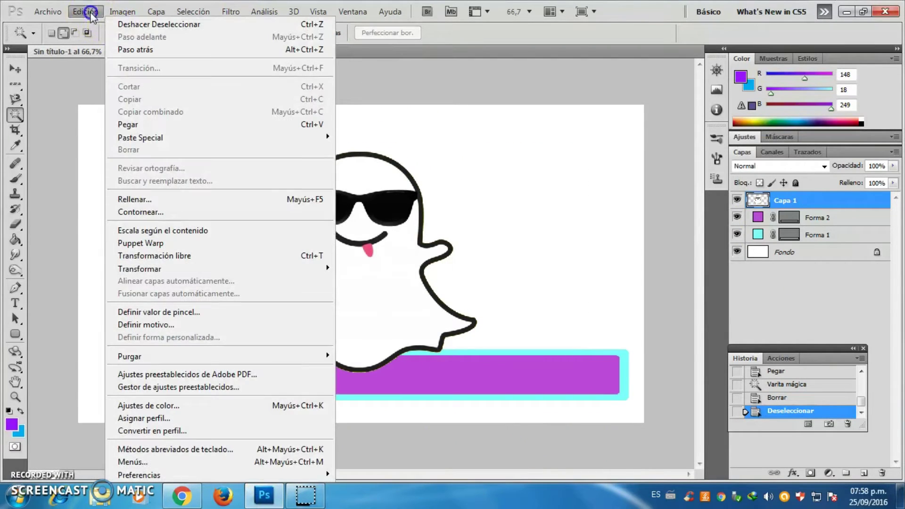
click(188, 255)
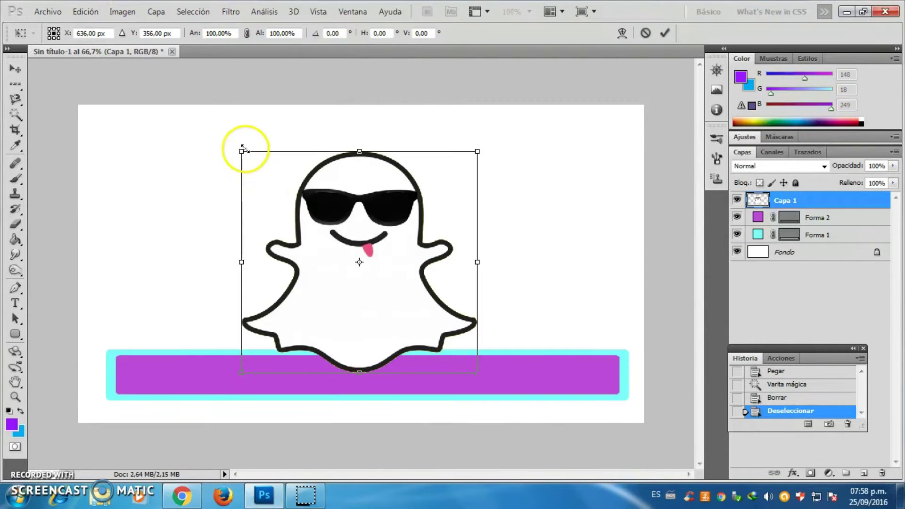
mouse_move(242, 151)
mouse_down()
mouse_move(423, 315)
mouse_move(167, 347)
mouse_move(189, 357)
mouse_up()
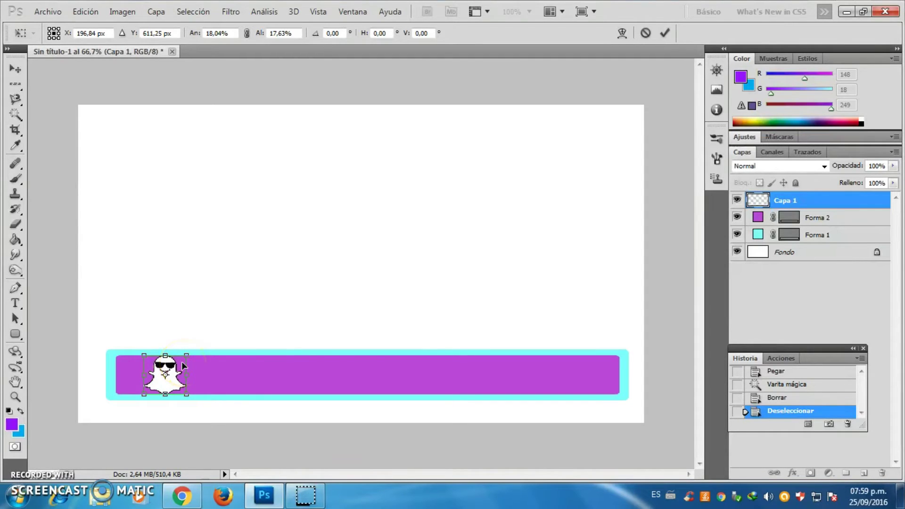
key(Return)
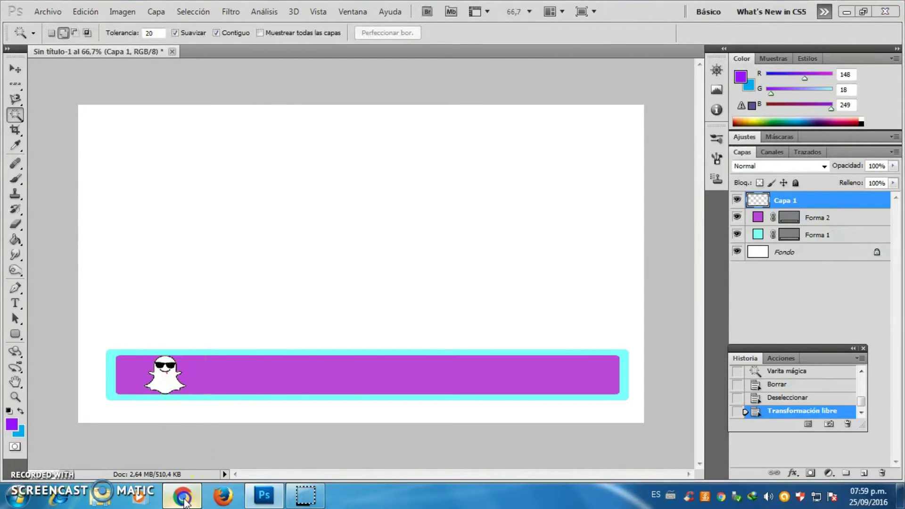
click(182, 495)
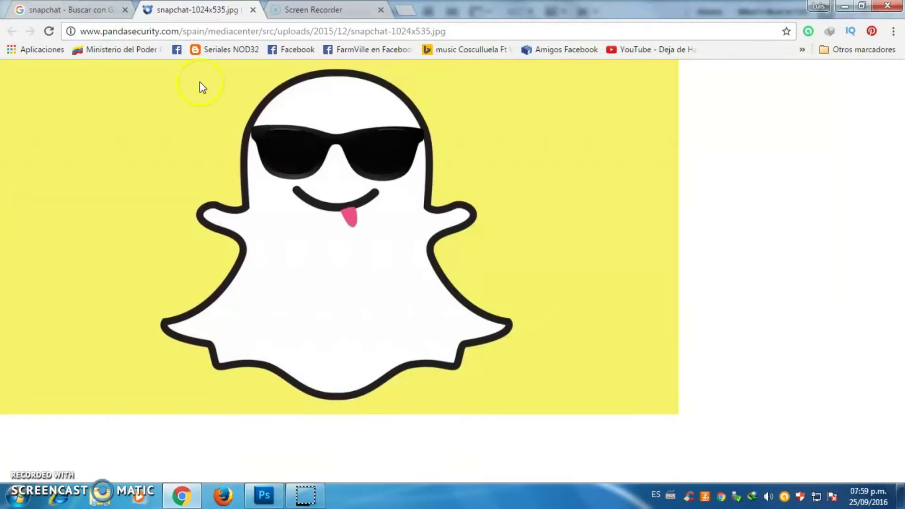
Step: Close the ghost tab and search images for 'instagram logo png'
click(253, 10)
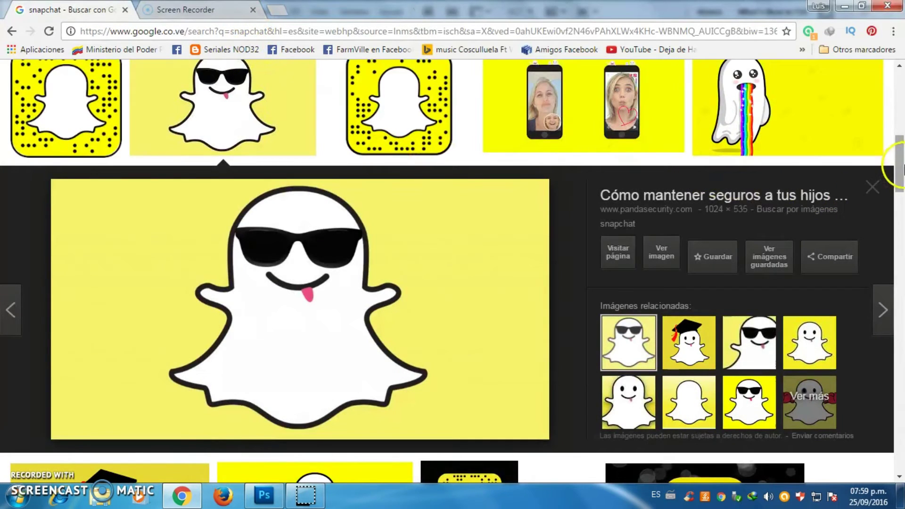
drag(900, 166, 901, 95)
click(142, 90)
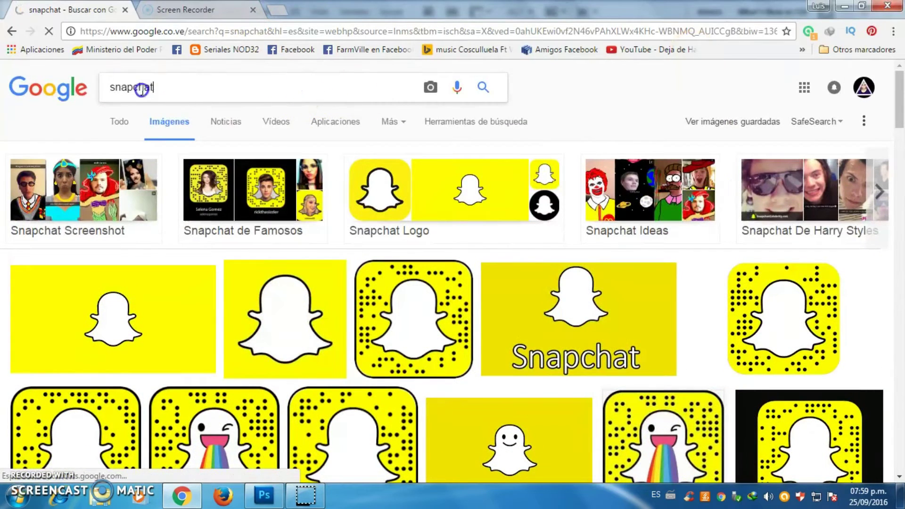
double_click(141, 89)
text(inst)
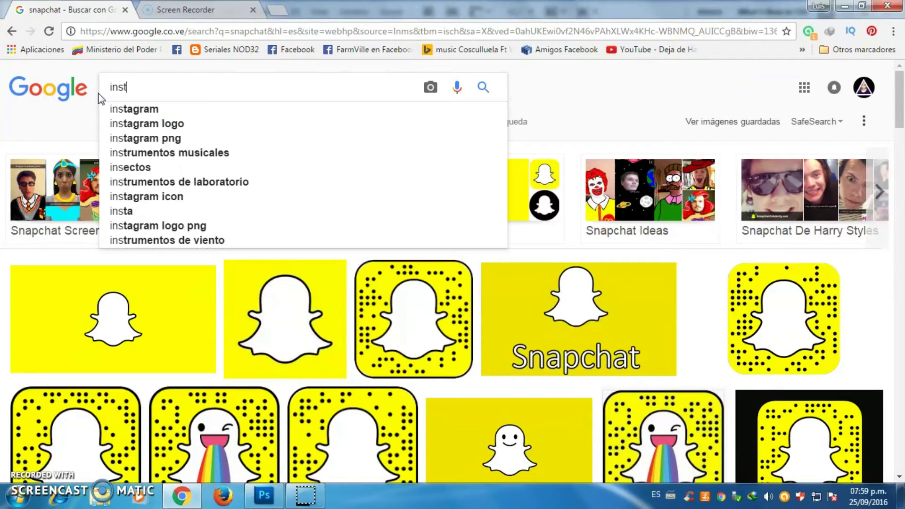
text(agram l)
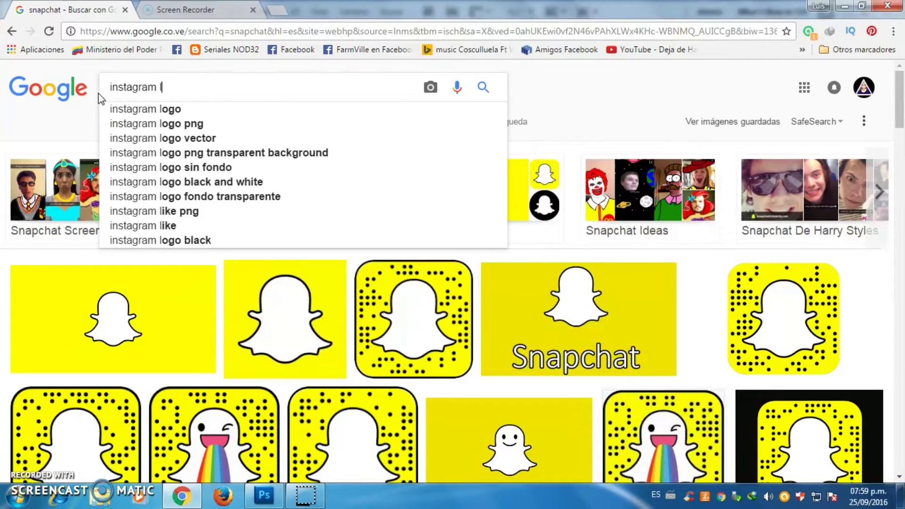
text(ogo png)
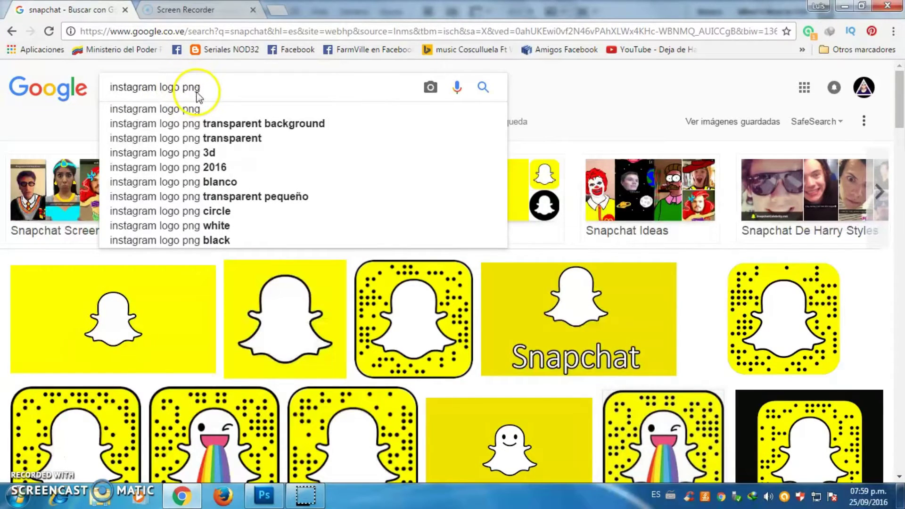
key(Return)
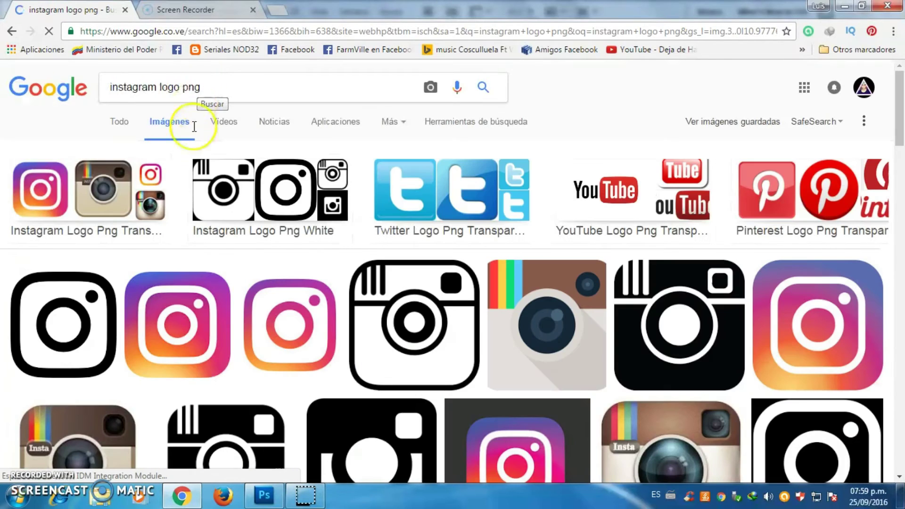
mouse_move(176, 325)
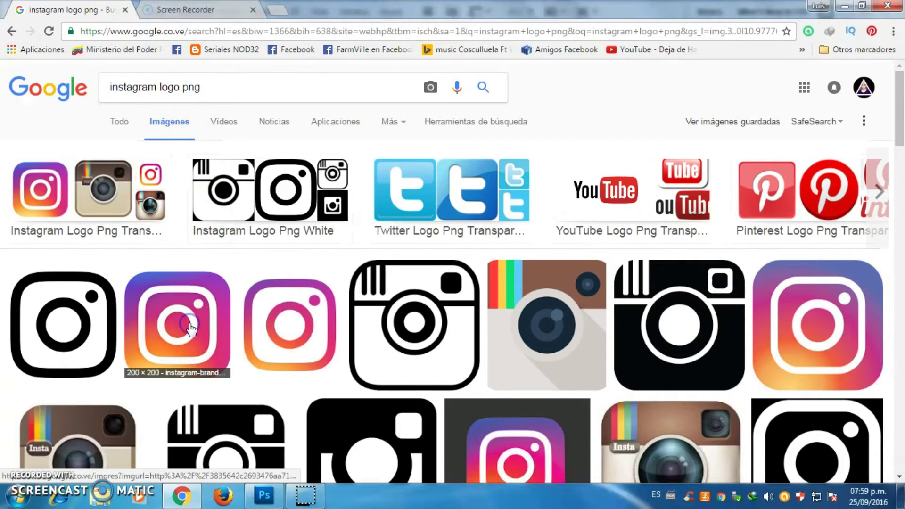
Step: Open the gradient Instagram logo full size and copy it
click(191, 325)
click(661, 253)
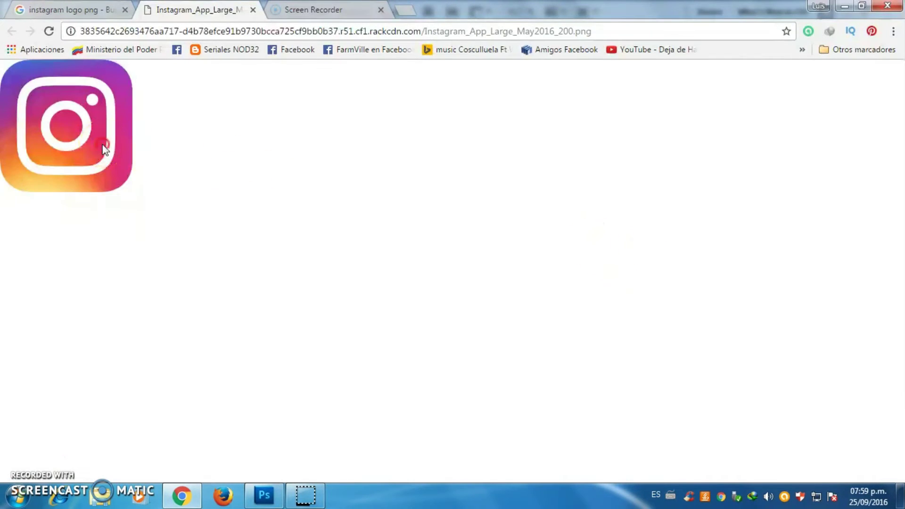
right_click(105, 149)
click(141, 187)
click(264, 495)
Step: Paste the Instagram logo and delete its four black corners
key(ctrl+v)
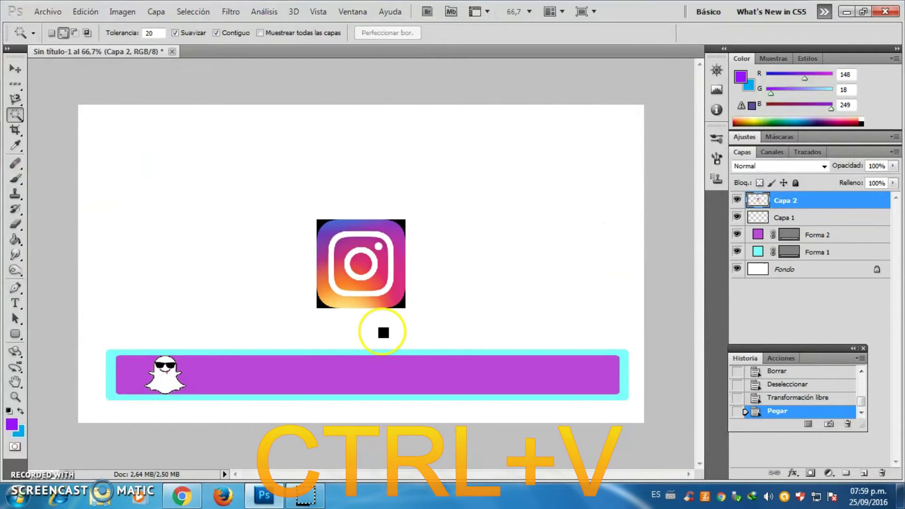
click(321, 223)
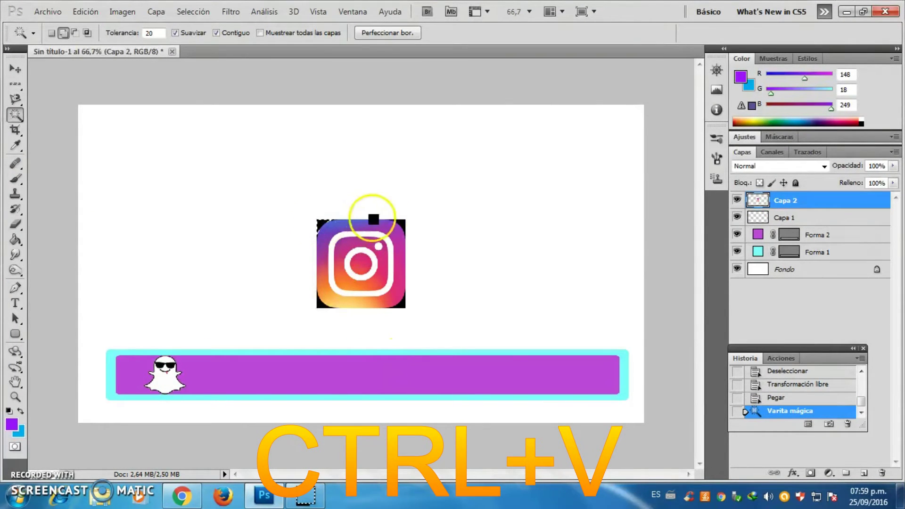
click(401, 222)
click(401, 306)
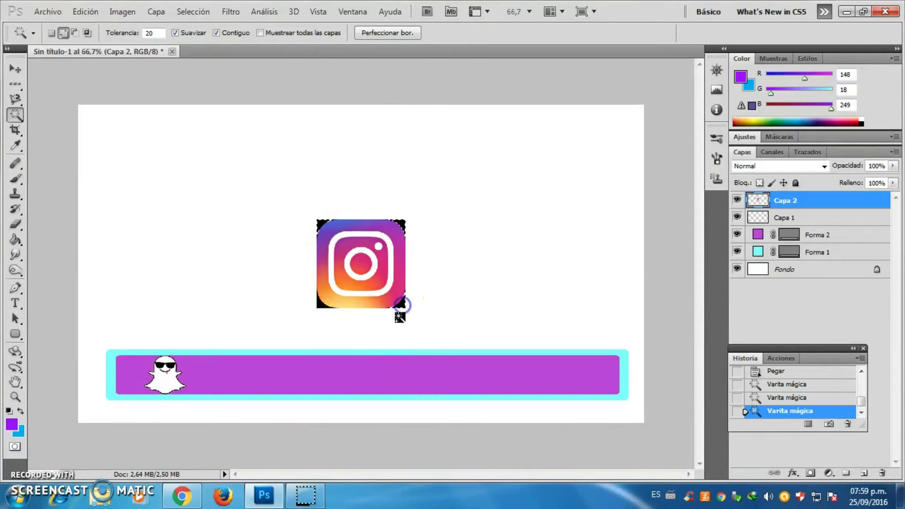
click(318, 306)
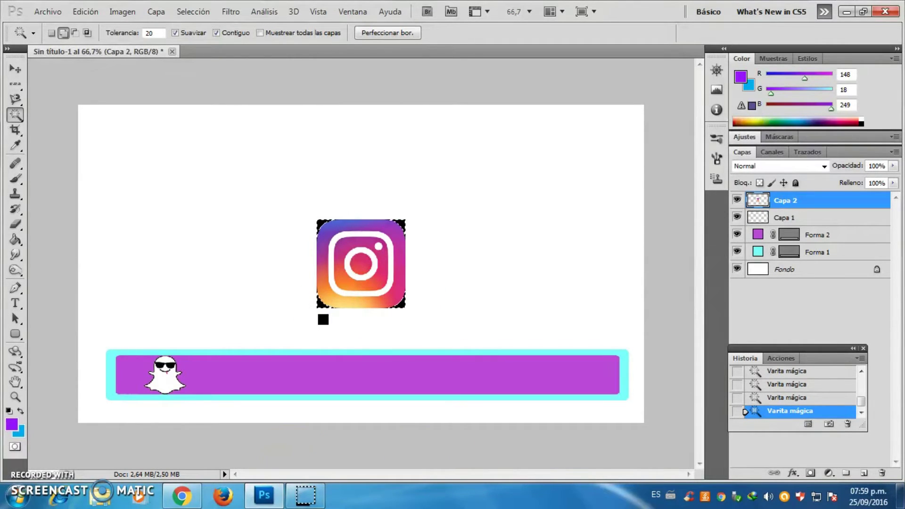
key(Delete)
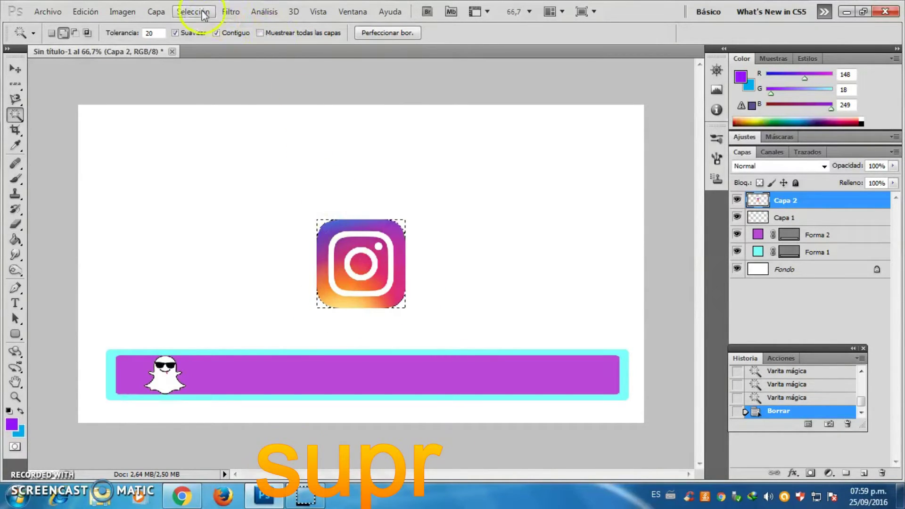
click(204, 15)
click(196, 35)
Step: Free-transform the Instagram logo down to icon size beside the ghost on the bar
click(85, 12)
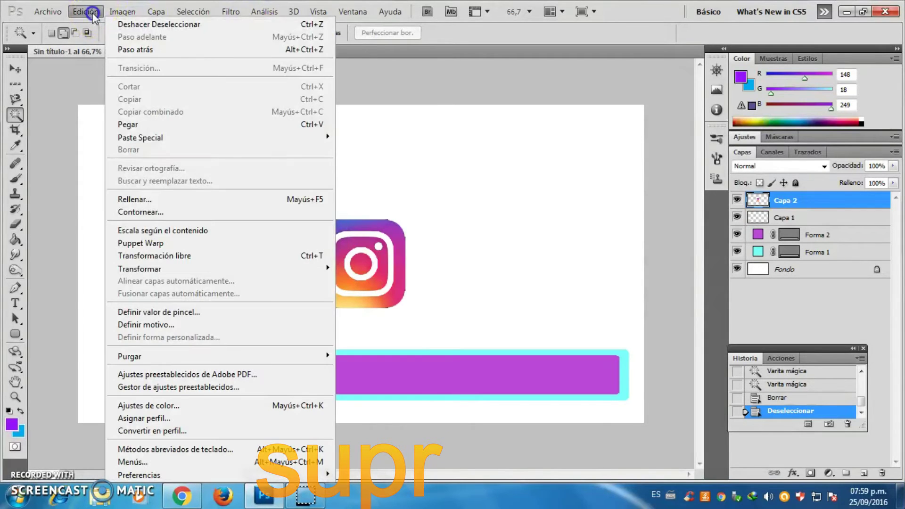
click(183, 261)
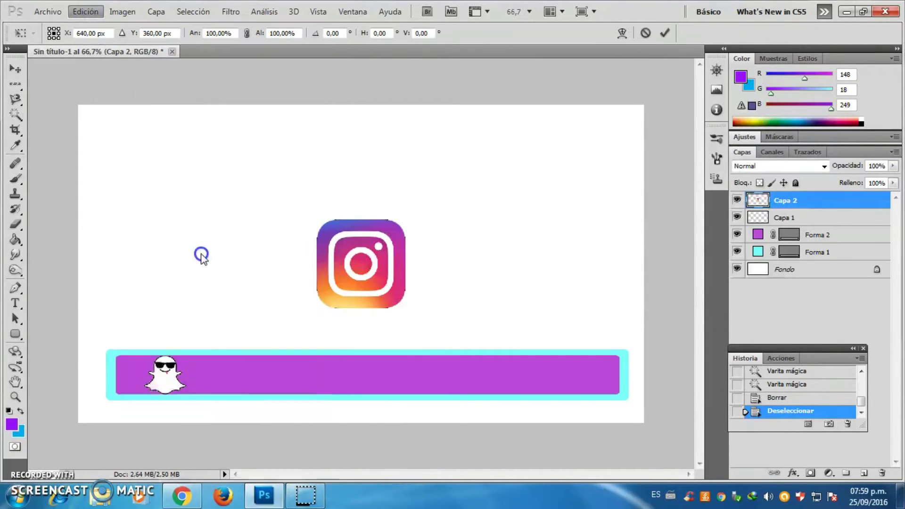
mouse_move(324, 218)
mouse_down()
mouse_move(381, 278)
mouse_move(212, 371)
mouse_up()
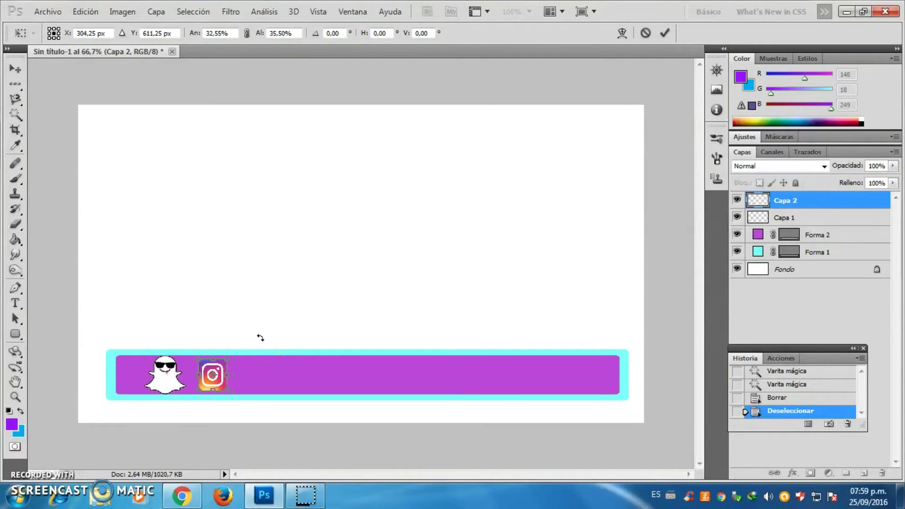
key(Left)
key(Left)
key(Left)
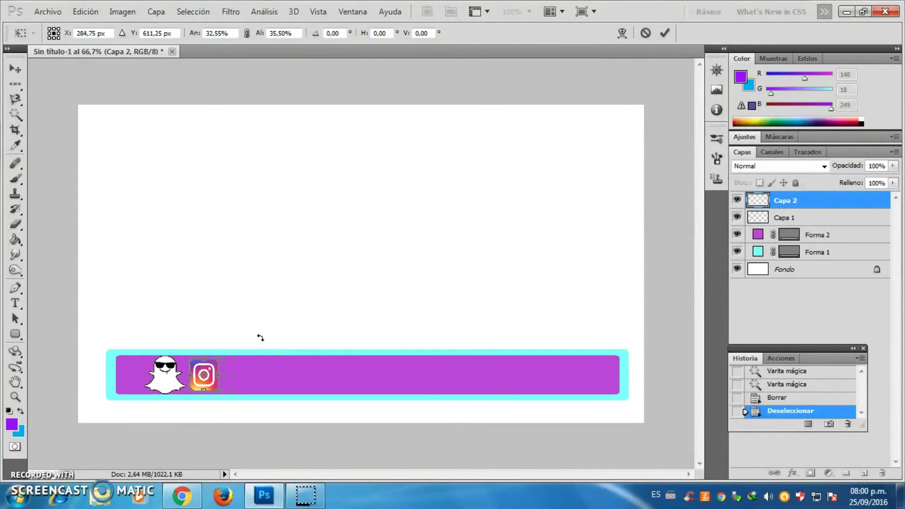
key(Return)
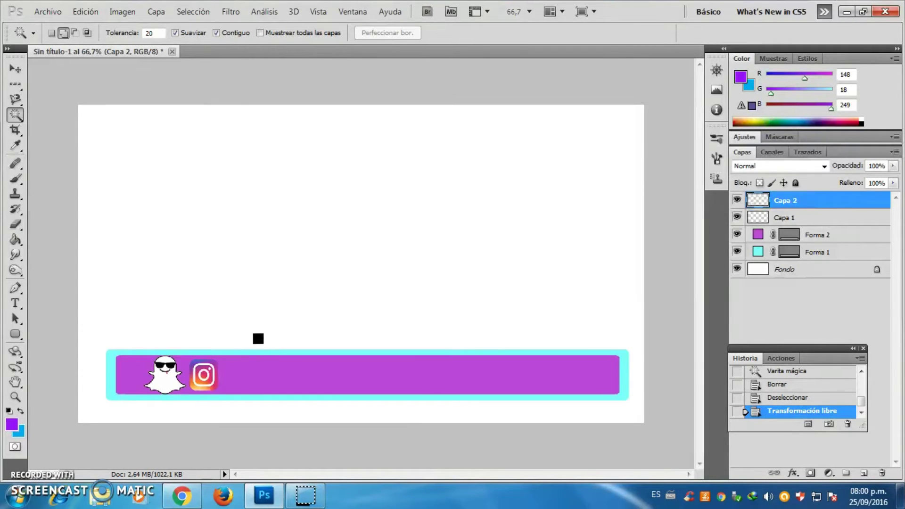
Step: Apply a Free Transform to the Snapchat ghost layer, Capa 1
click(754, 220)
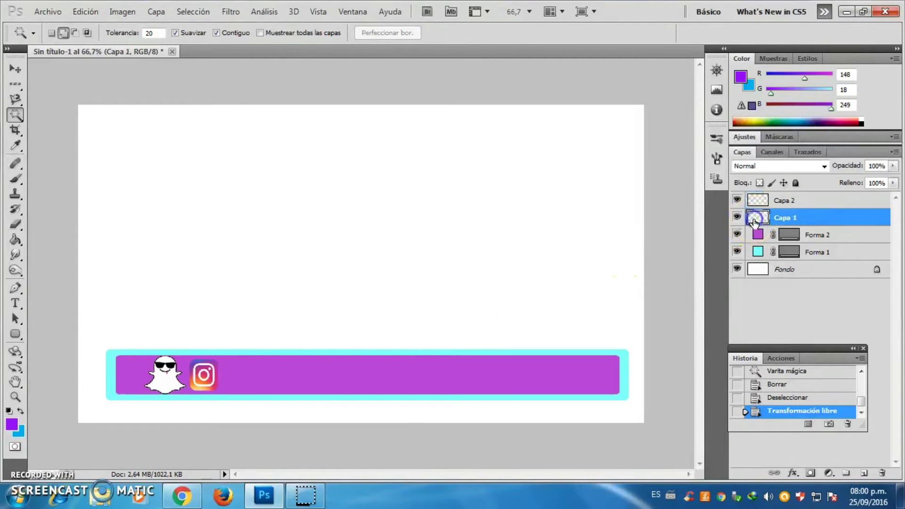
click(85, 12)
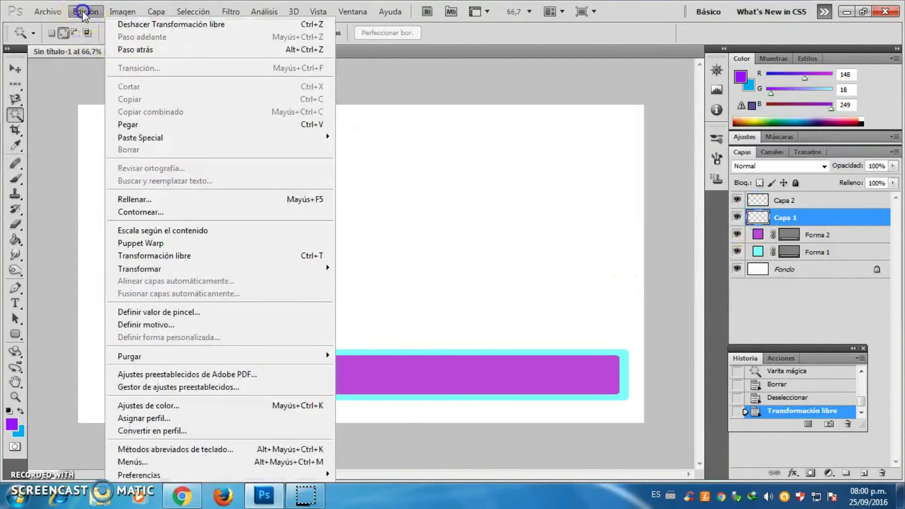
click(170, 254)
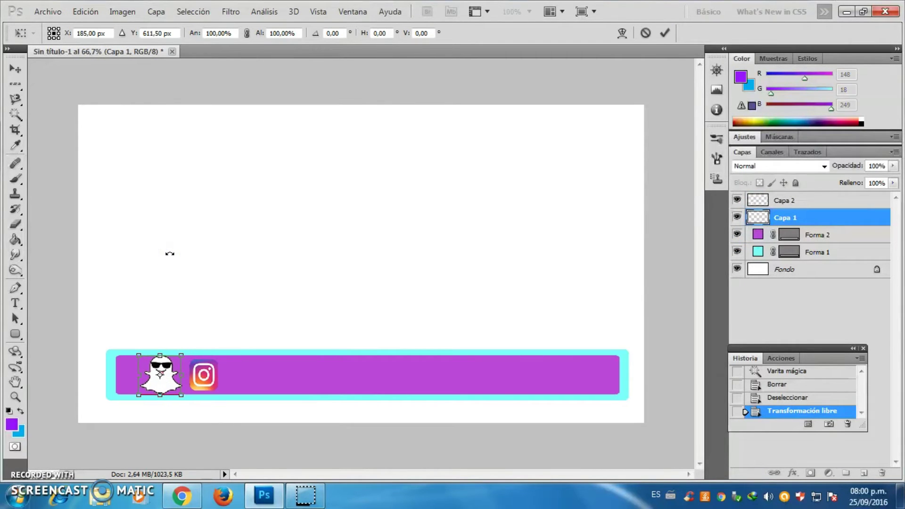
key(Return)
click(186, 252)
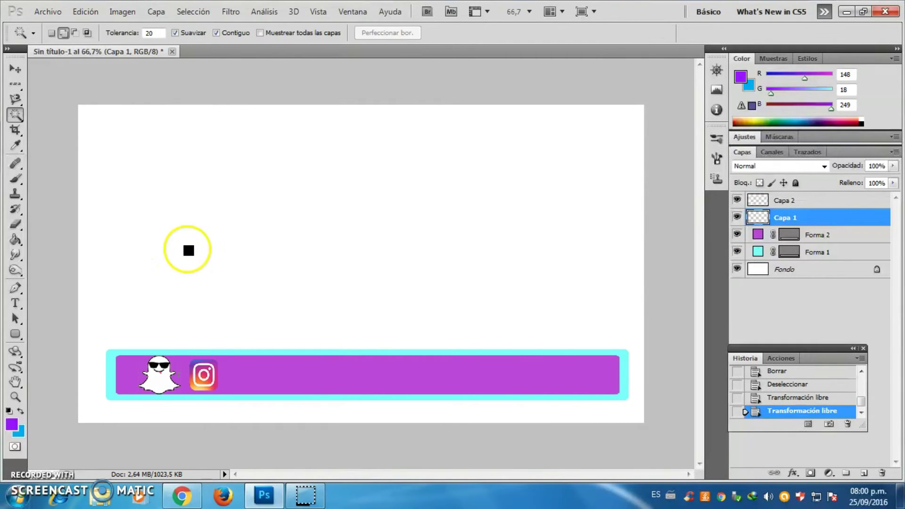
click(180, 496)
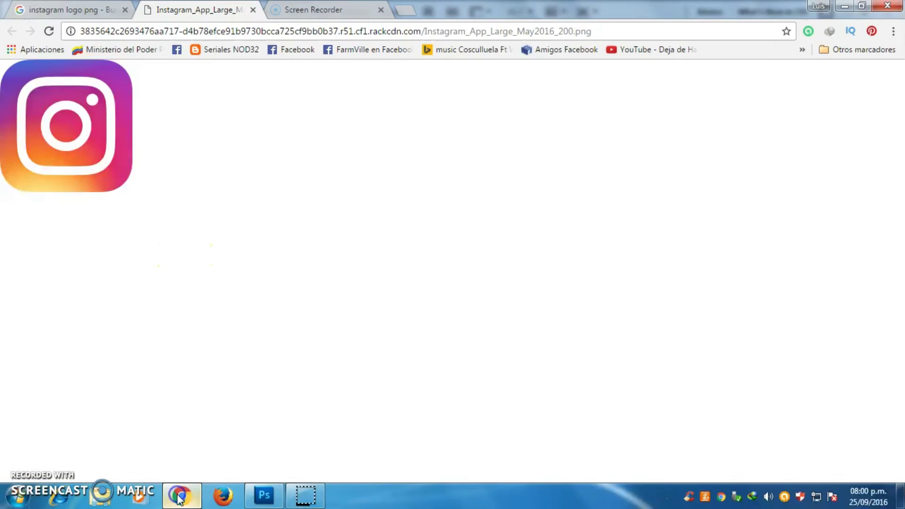
Step: Close the Instagram tab and search images for 'twitter logo'
click(253, 10)
scroll(886, 141, up, 4)
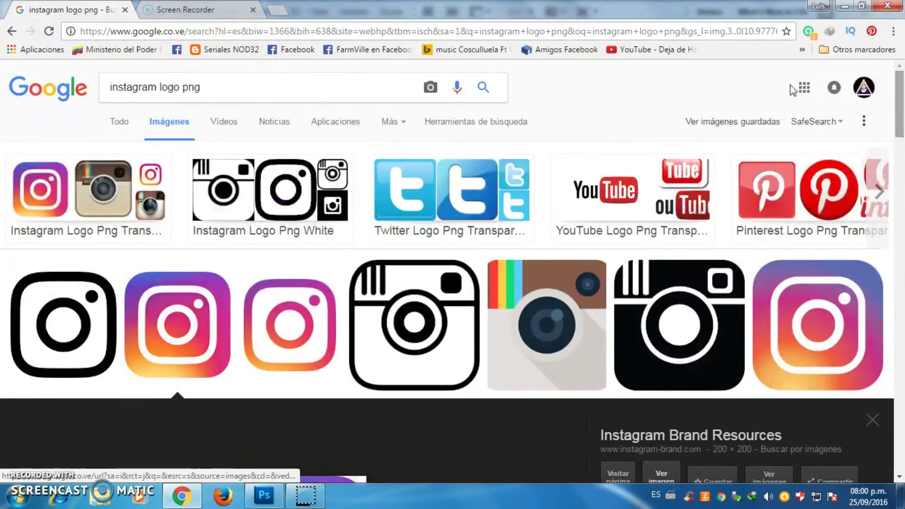
drag(218, 83, 104, 83)
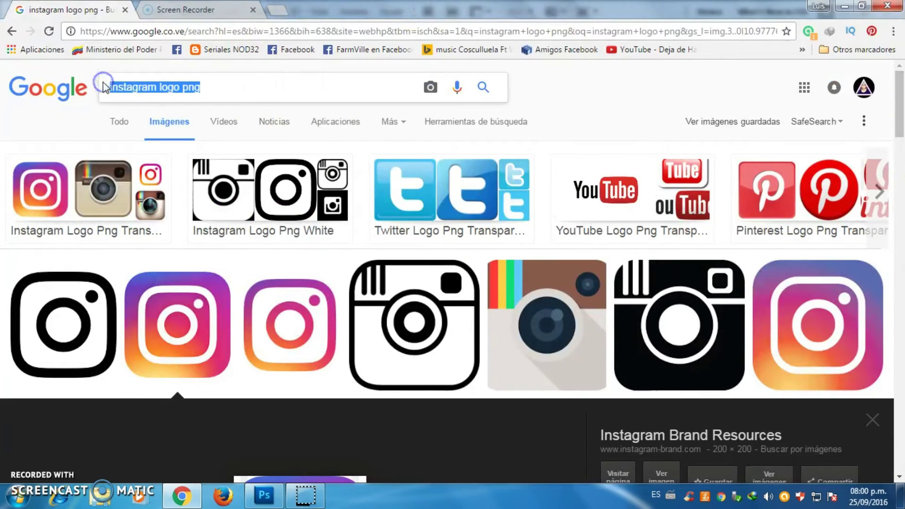
text(twitte)
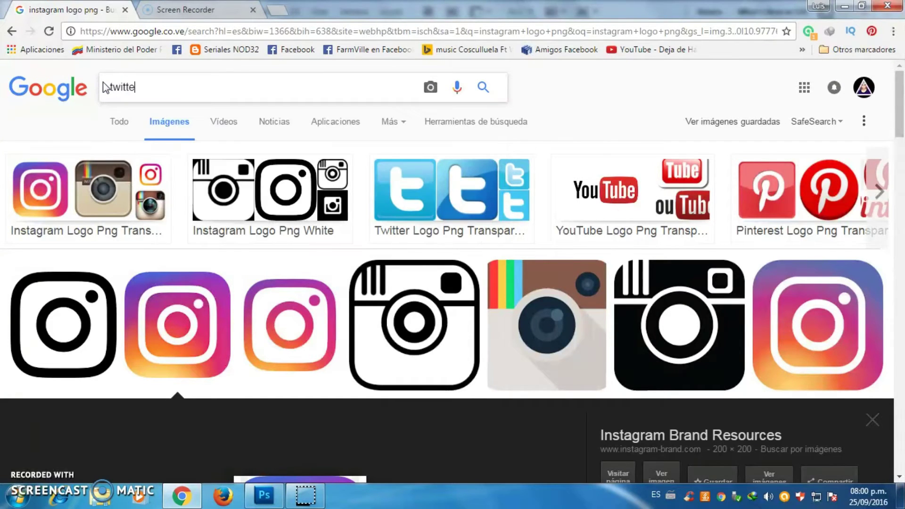
text(r logo)
key(Return)
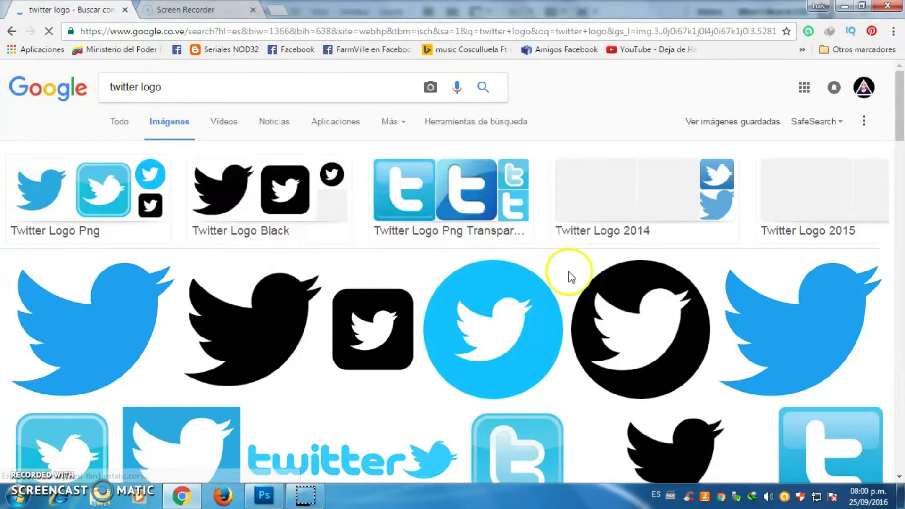
Step: Open the blue Twitter bird image full size and copy it
scroll(578, 280, down, 2)
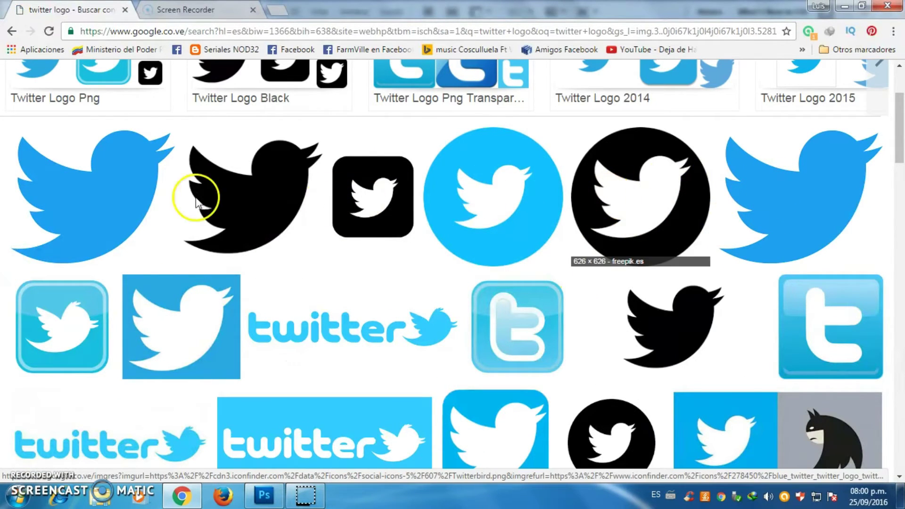
click(119, 205)
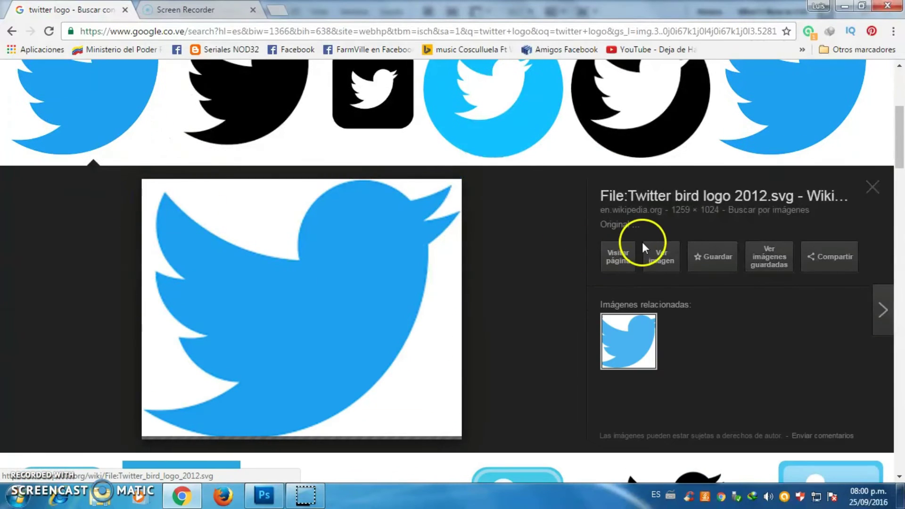
click(652, 247)
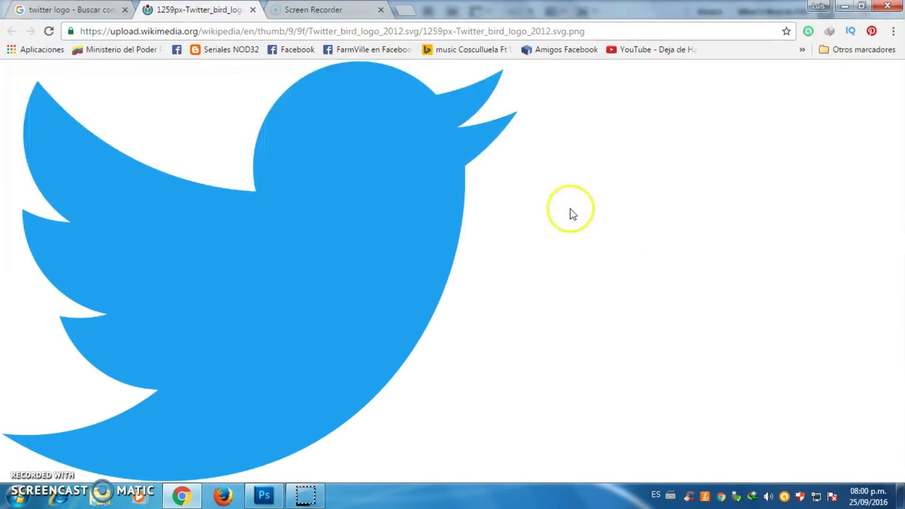
right_click(386, 231)
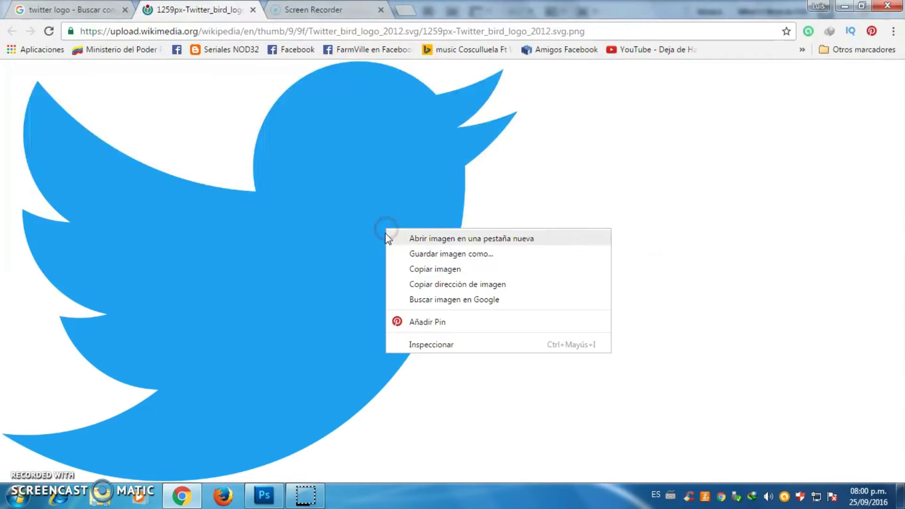
click(409, 267)
Step: Paste the Twitter bird into the banner, delete its black background, and scale it down
click(264, 495)
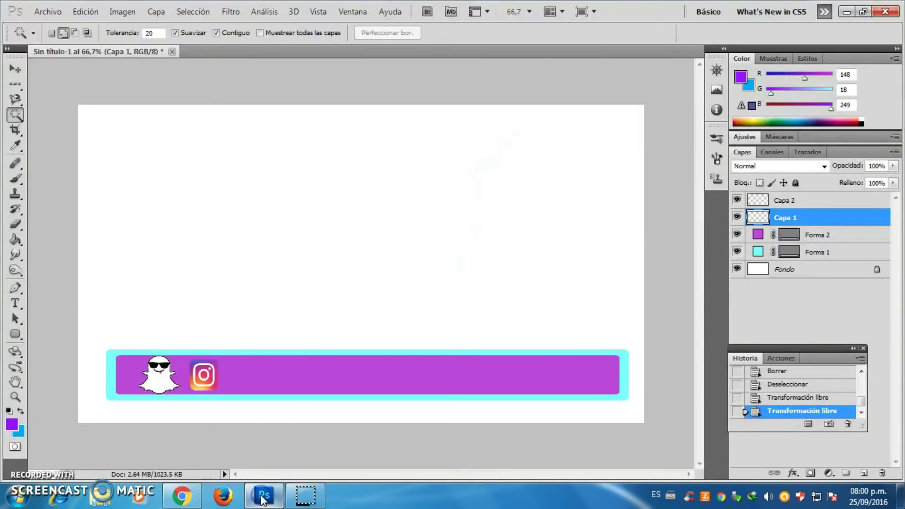
key(ctrl+v)
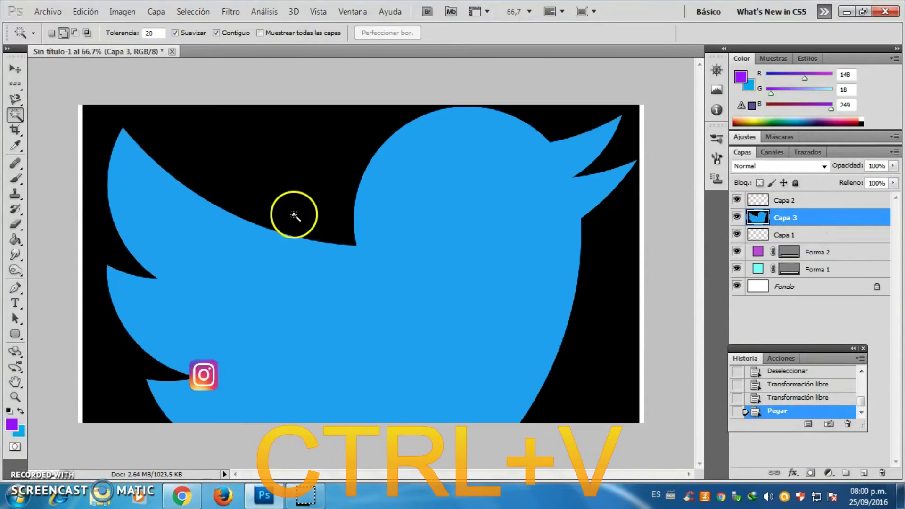
click(286, 171)
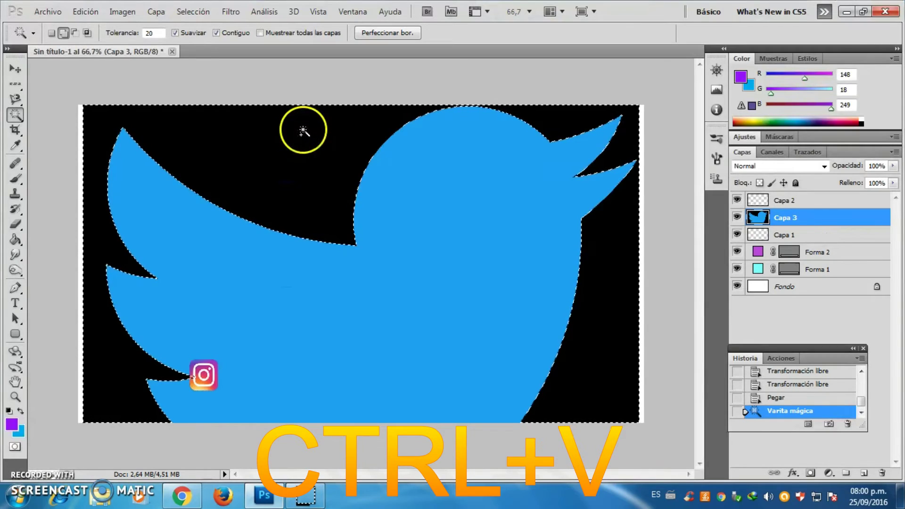
key(Delete)
click(193, 11)
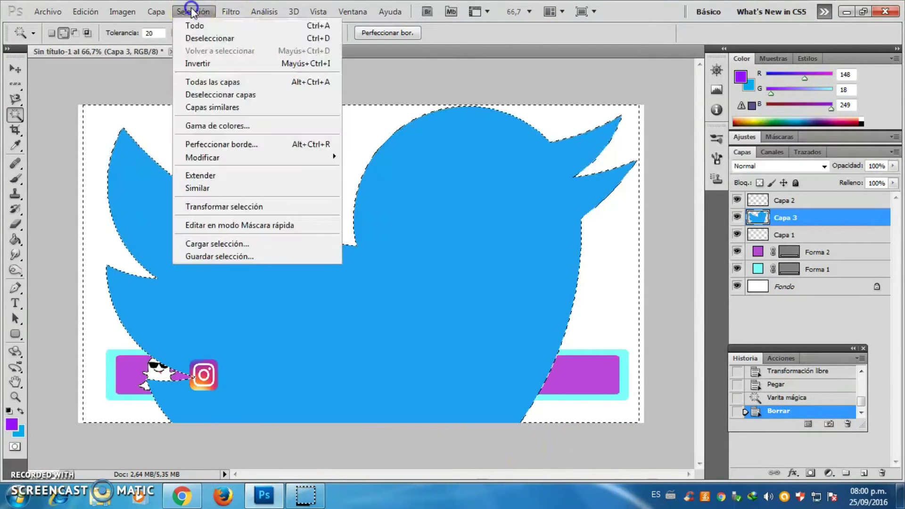
click(195, 37)
click(85, 11)
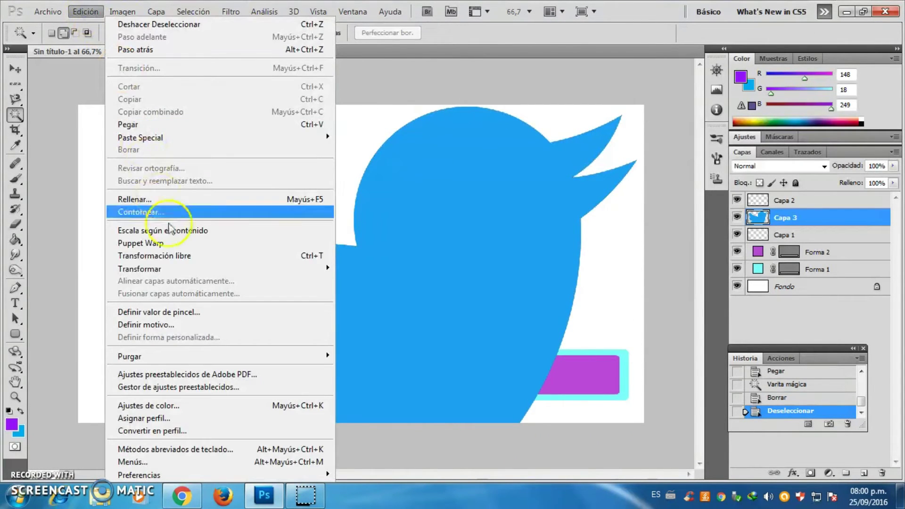
click(173, 257)
mouse_move(82, 107)
mouse_down()
mouse_move(528, 375)
mouse_move(400, 204)
mouse_move(427, 293)
mouse_up()
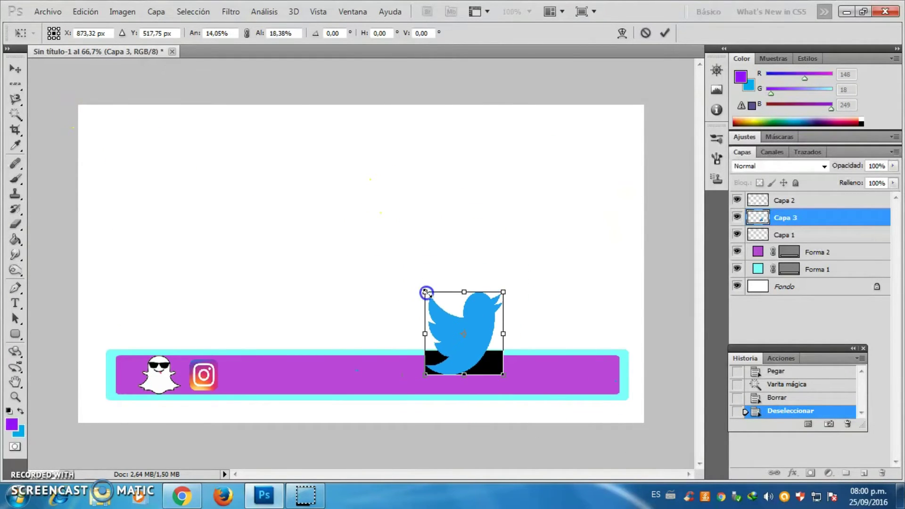
key(Return)
Step: Magic-wand away the leftover black area and shrink the bird to icon size beside Instagram
key(w)
click(483, 361)
click(428, 363)
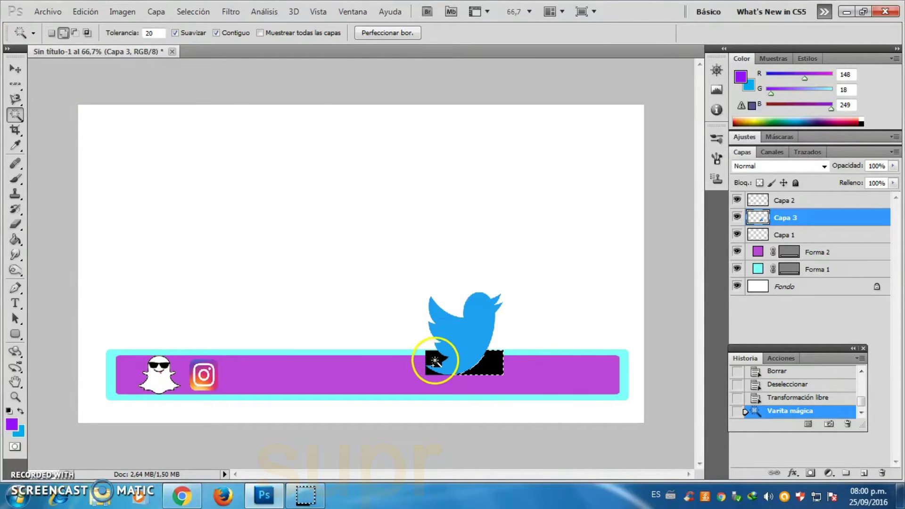
key(Delete)
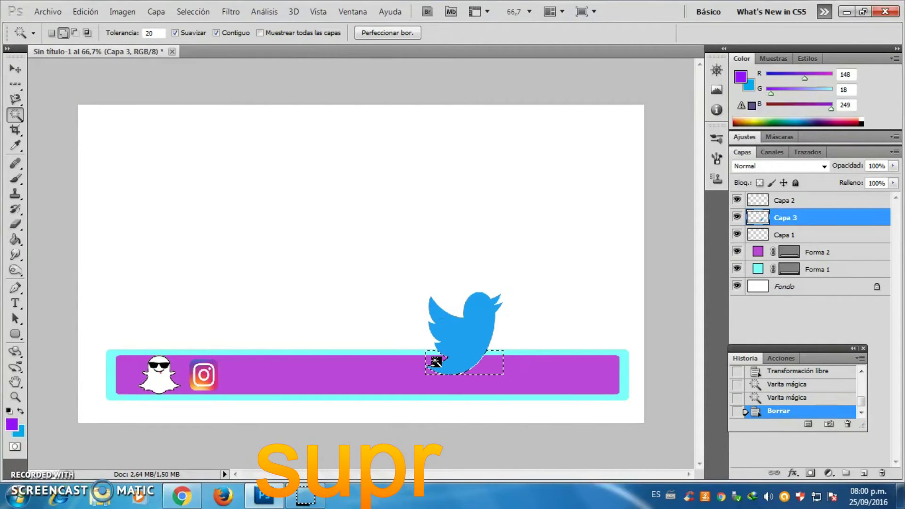
click(193, 11)
click(210, 35)
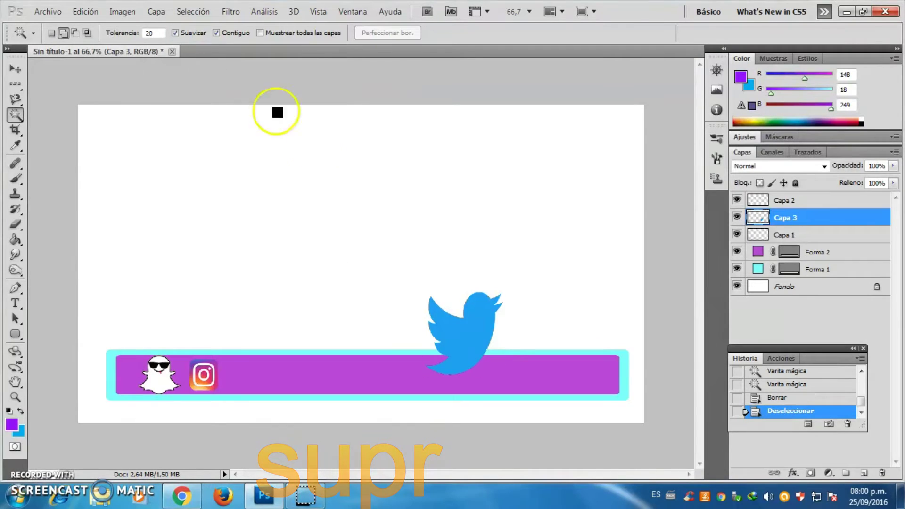
click(85, 11)
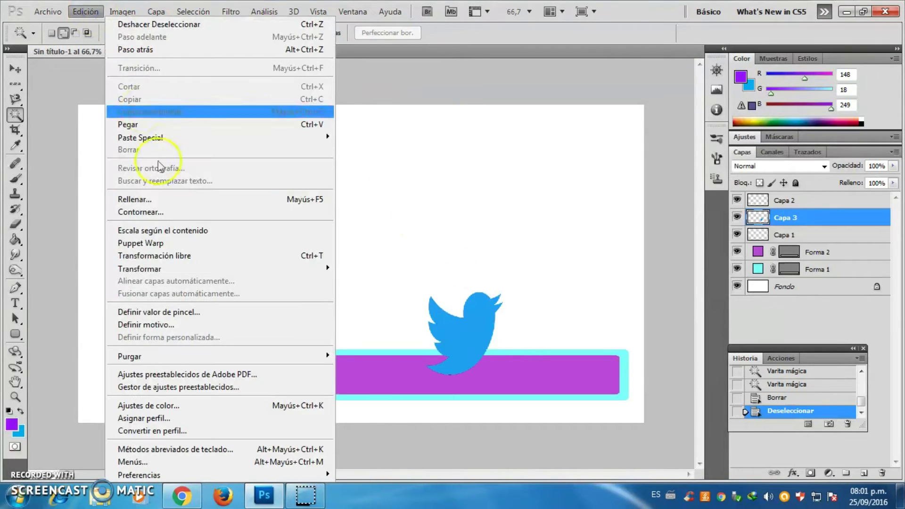
click(202, 252)
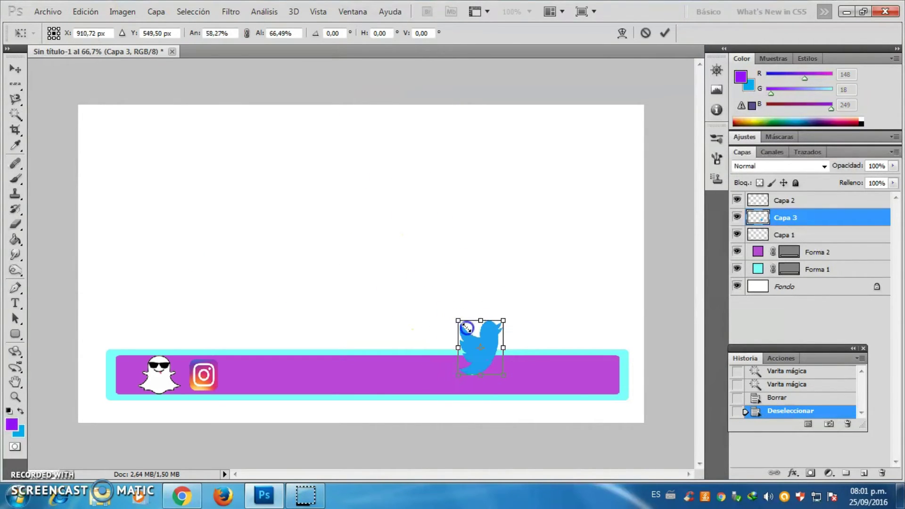
mouse_move(429, 296)
mouse_down()
mouse_move(475, 342)
mouse_move(470, 335)
mouse_move(237, 363)
mouse_move(262, 359)
mouse_up()
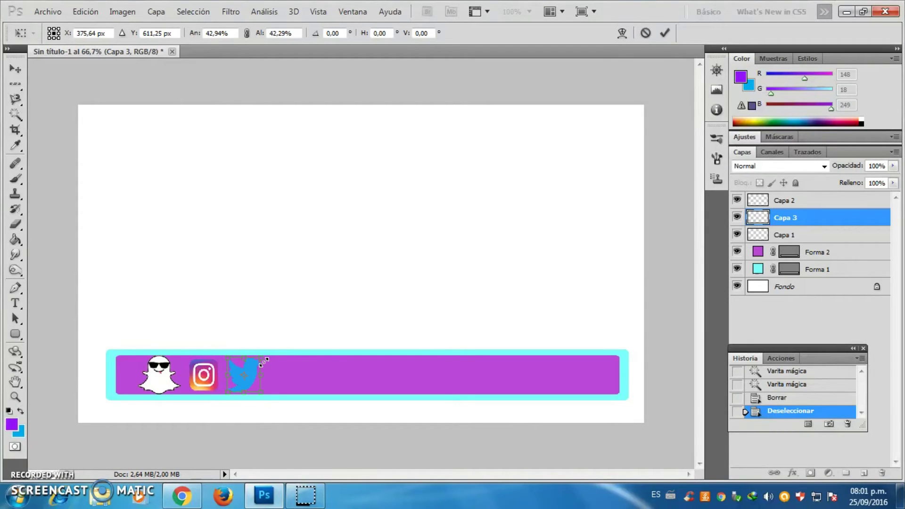
key(Return)
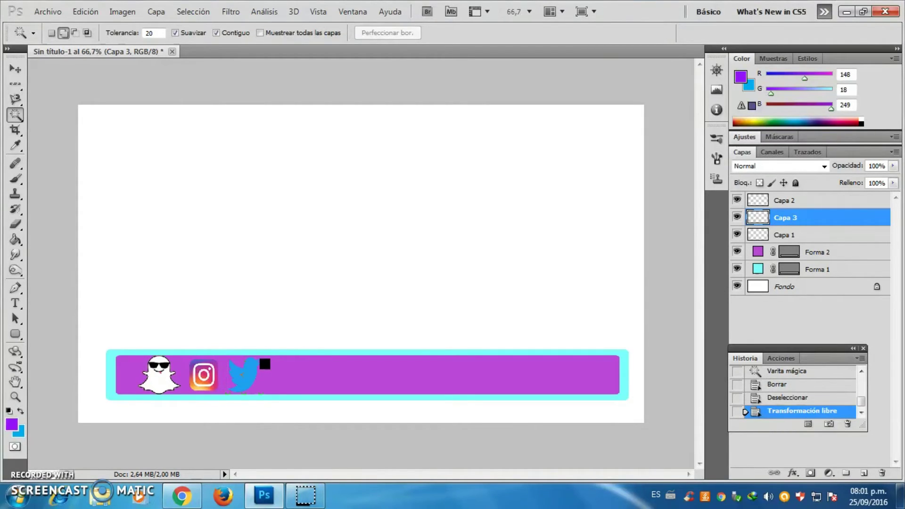
click(63, 228)
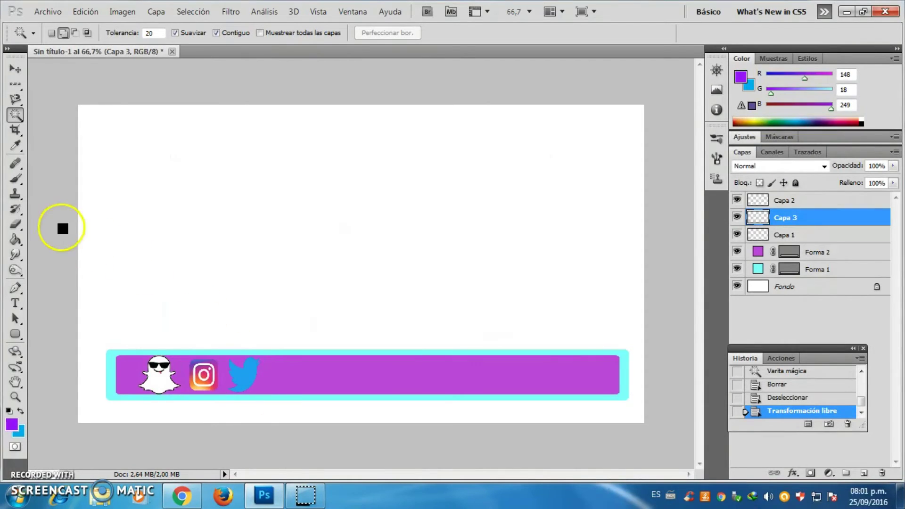
Step: Add the username as purple Segoe Print text in a box along the bar
click(15, 306)
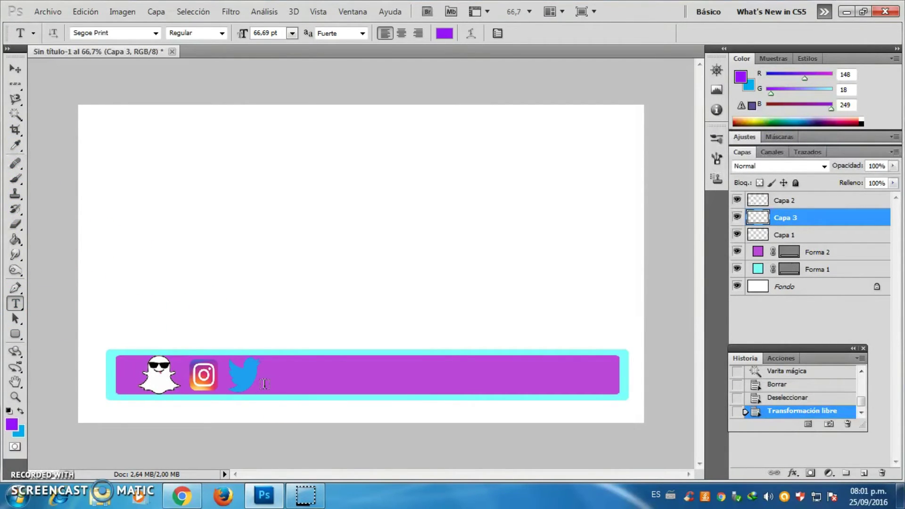
drag(281, 378, 581, 366)
drag(612, 363, 612, 362)
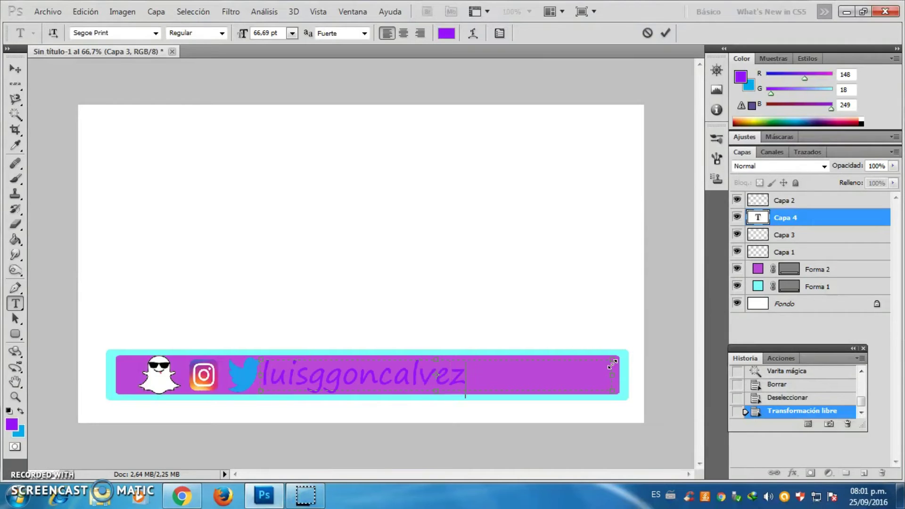
click(758, 218)
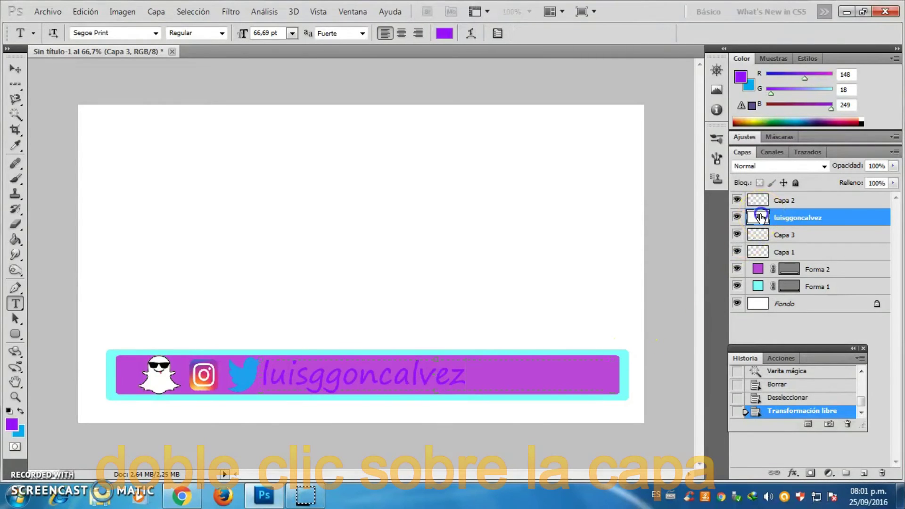
Step: Nudge the username text right with Free Transform so it follows the Twitter bird
click(86, 12)
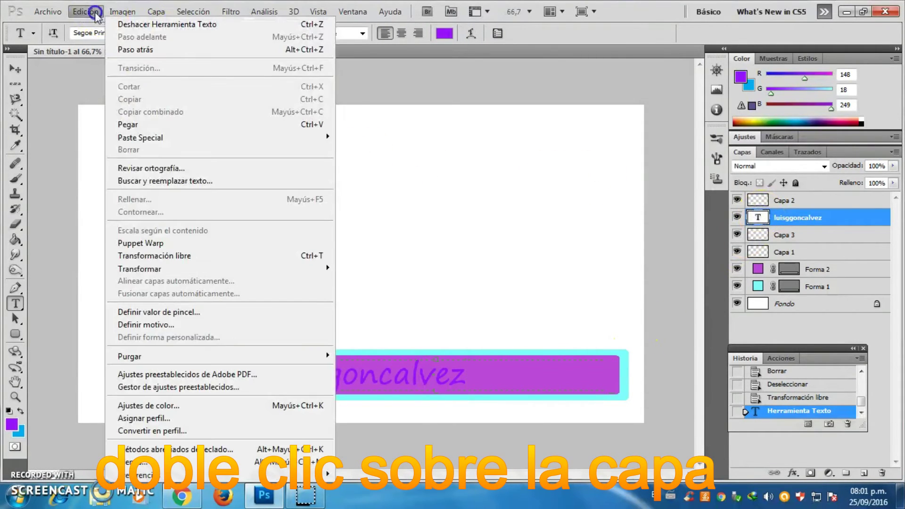
click(179, 256)
key(Up)
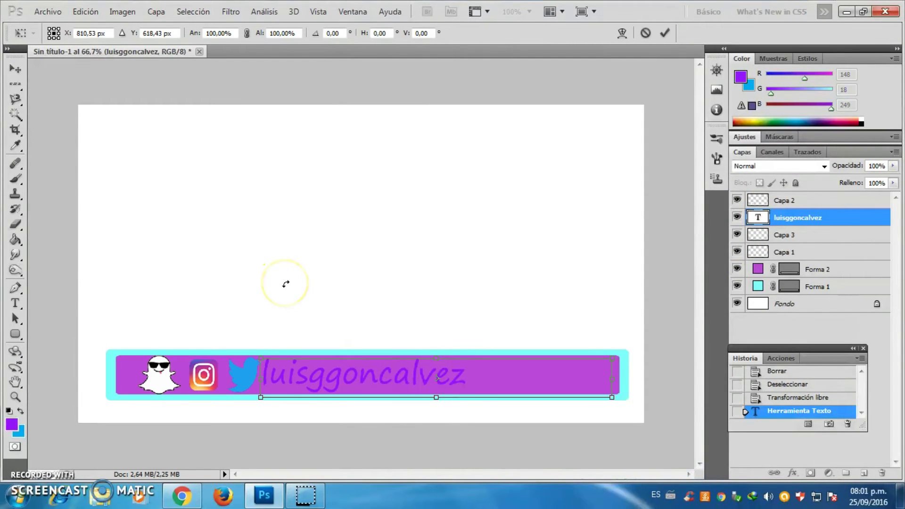
key(Right)
key(Right)
key(Right)
key(Right)
key(Right)
key(Right)
key(Down)
key(Down)
key(Down)
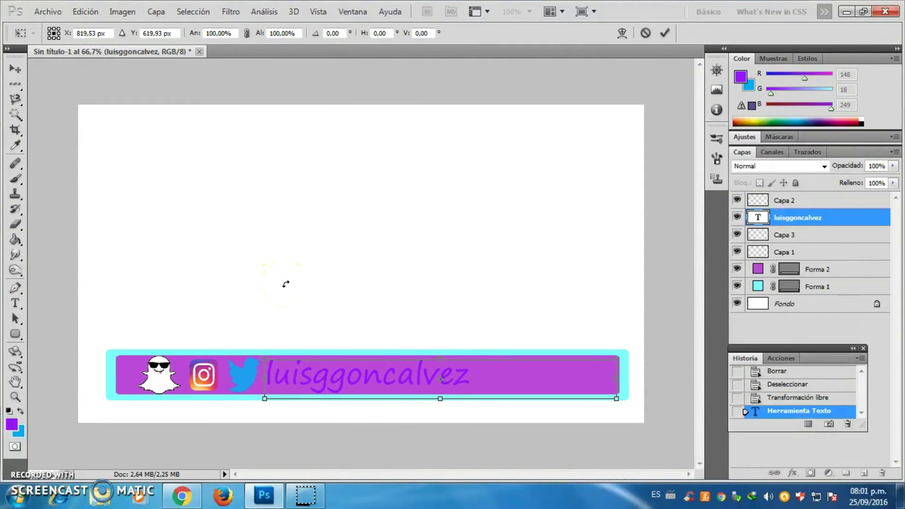
key(Right)
key(Right)
key(Right)
key(Right)
key(Right)
key(Right)
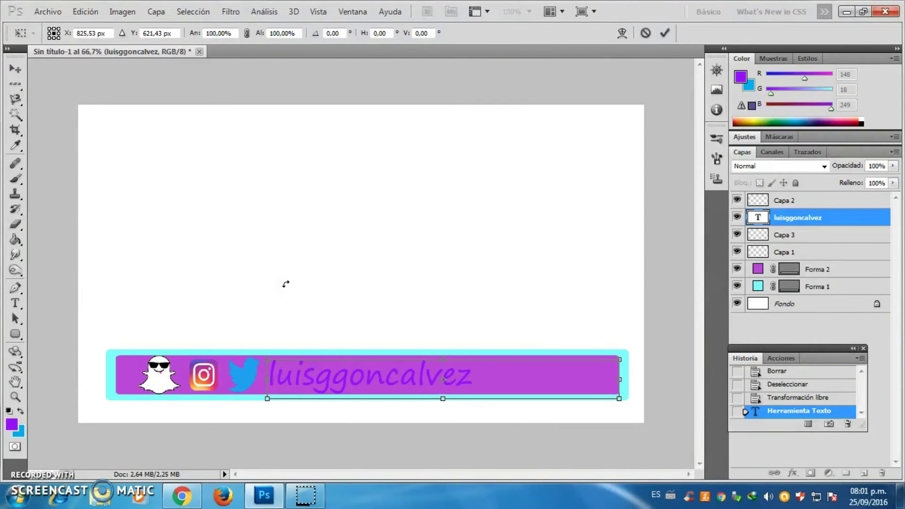
key(Right)
key(Return)
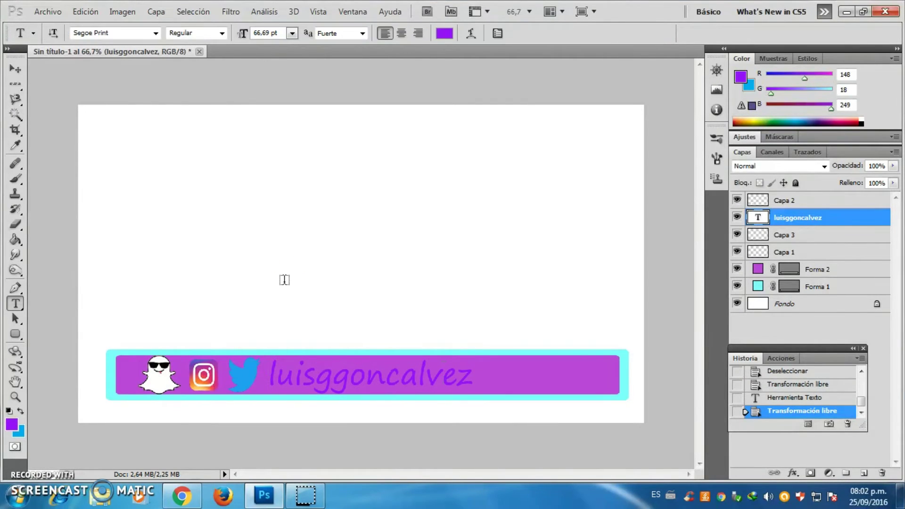
click(53, 12)
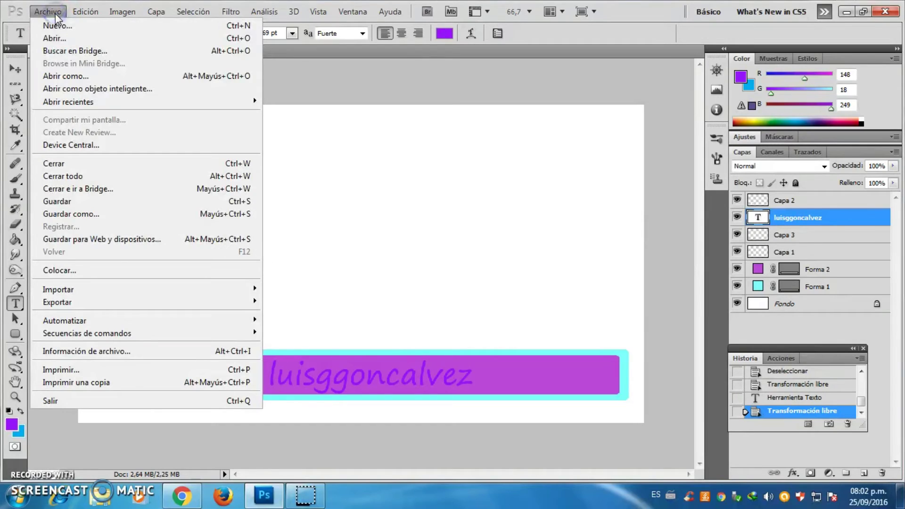
click(55, 13)
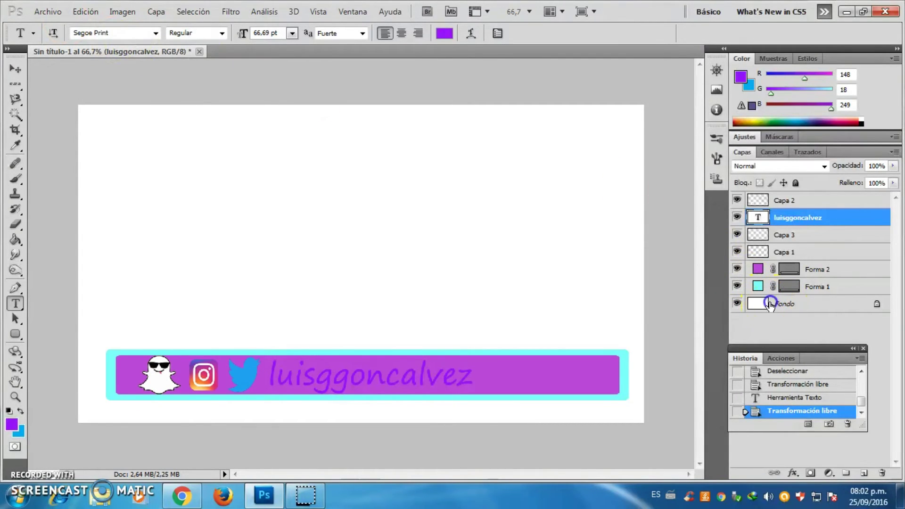
Step: Trash the white Fondo layer and crop the canvas snugly around the purple banner bar
drag(769, 304, 882, 476)
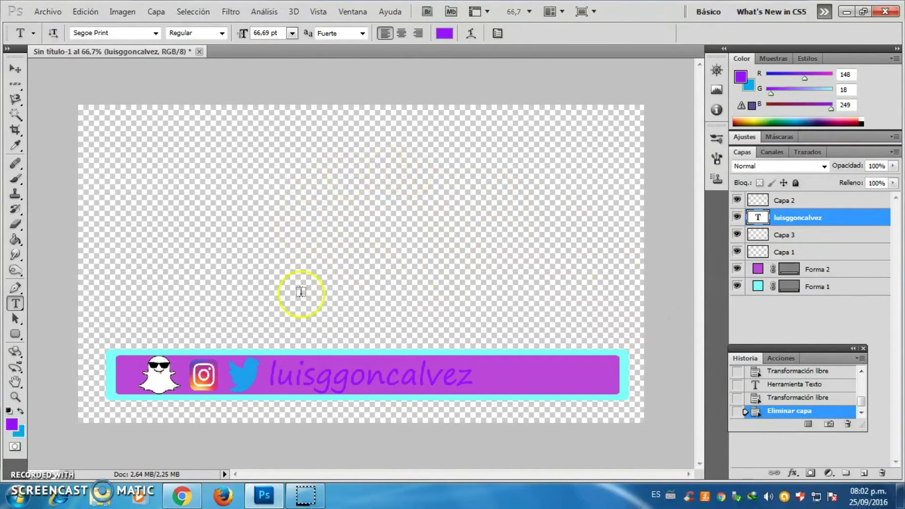
click(18, 130)
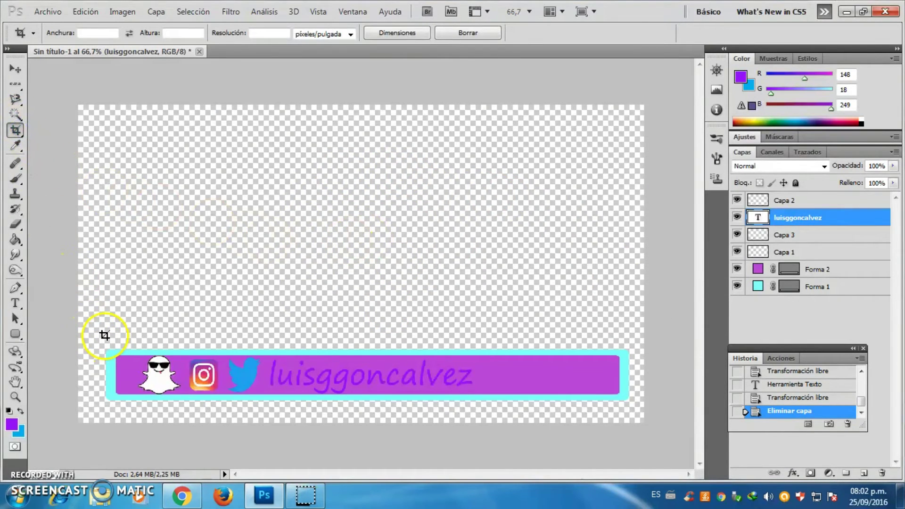
drag(113, 389, 636, 409)
drag(637, 409, 637, 412)
drag(107, 375, 96, 376)
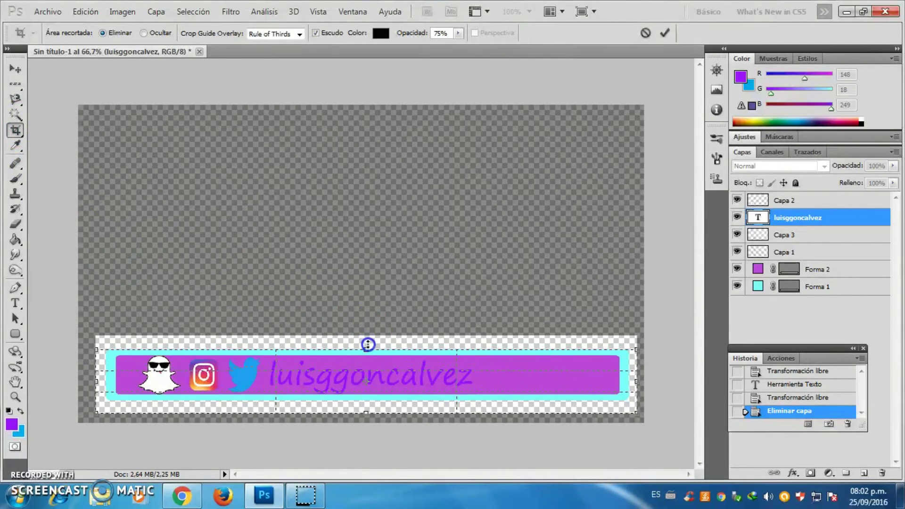
drag(368, 335, 370, 342)
drag(366, 413, 370, 405)
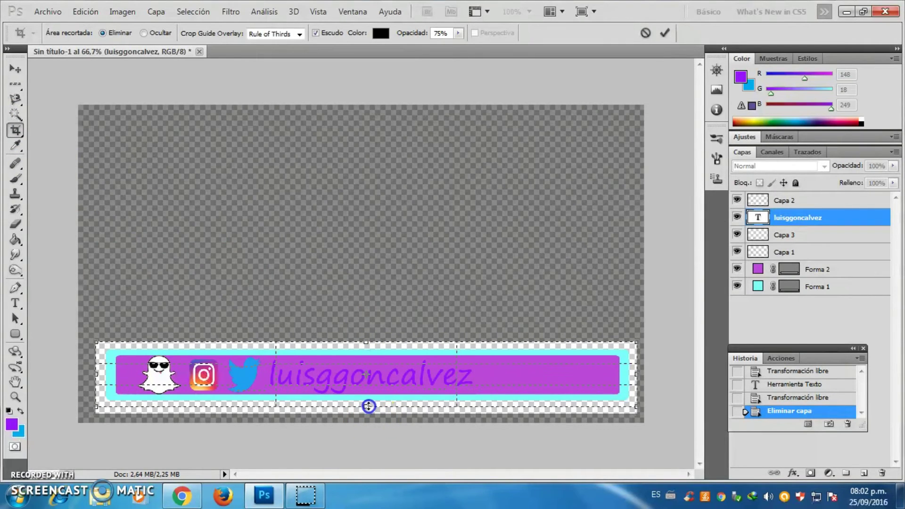
double_click(407, 389)
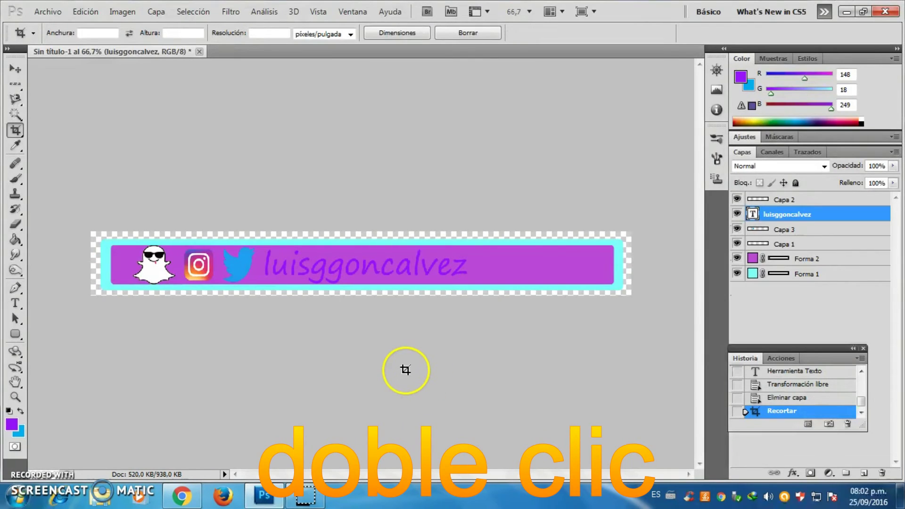
Step: Save As a PNG named 'barra de redes', accepting the default PNG Options
click(57, 12)
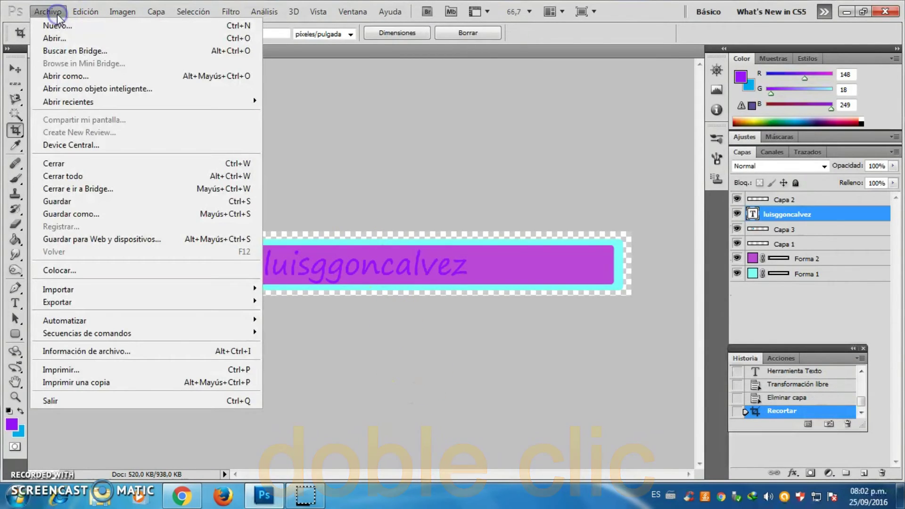
click(107, 213)
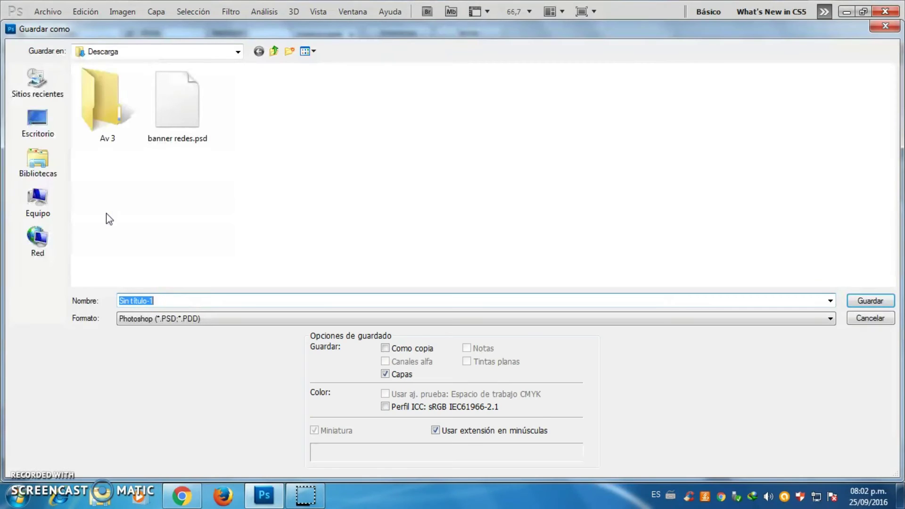
click(156, 319)
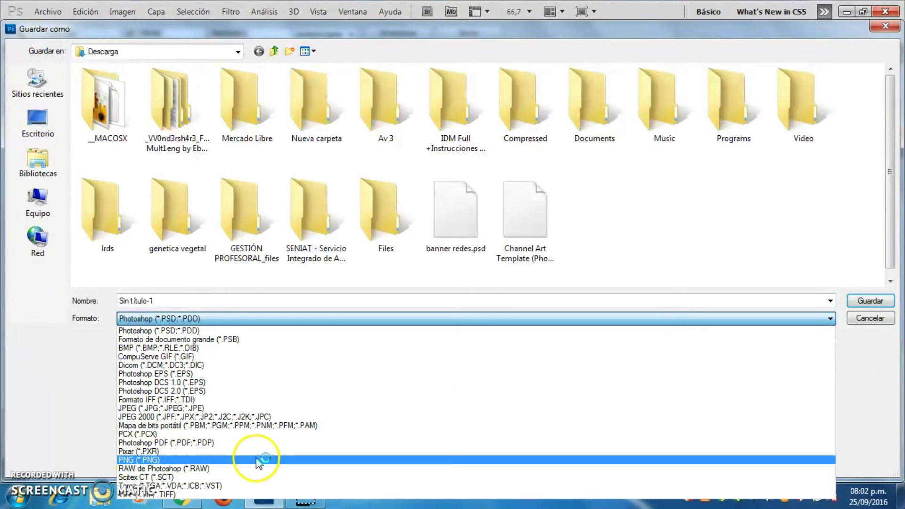
click(169, 459)
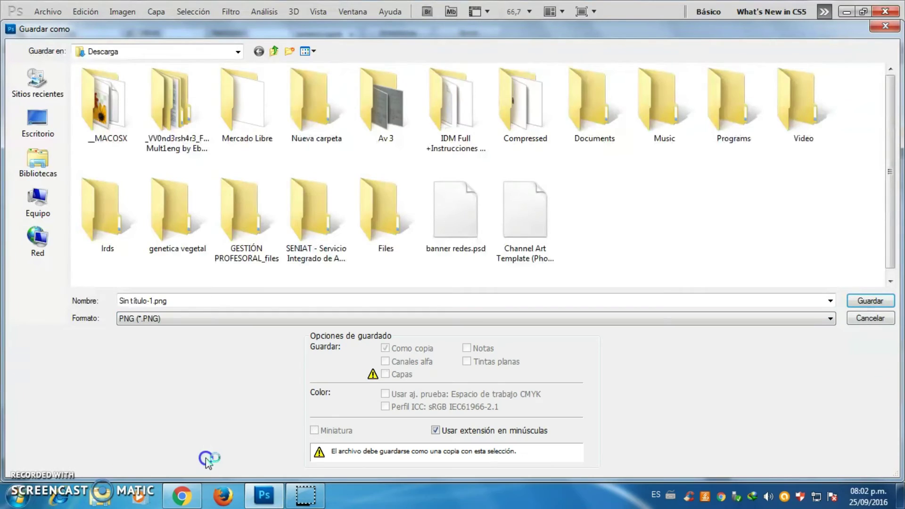
double_click(184, 301)
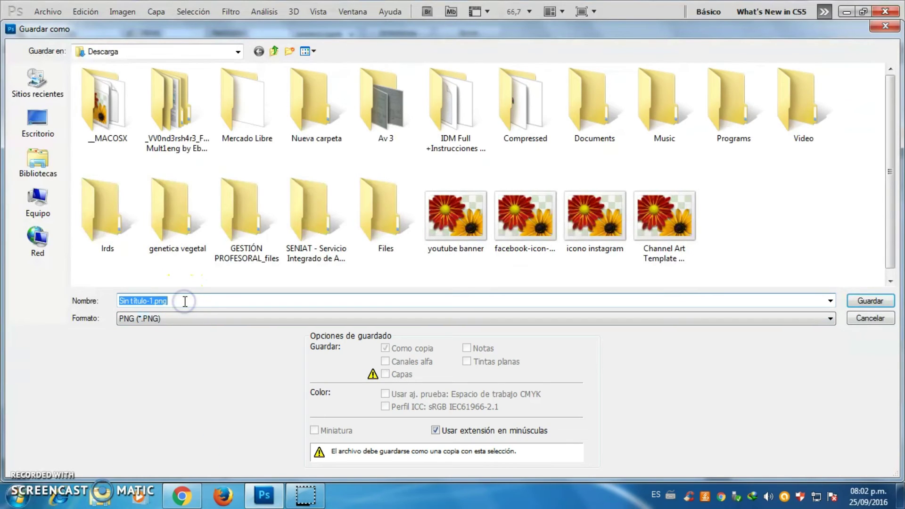
text(barra d)
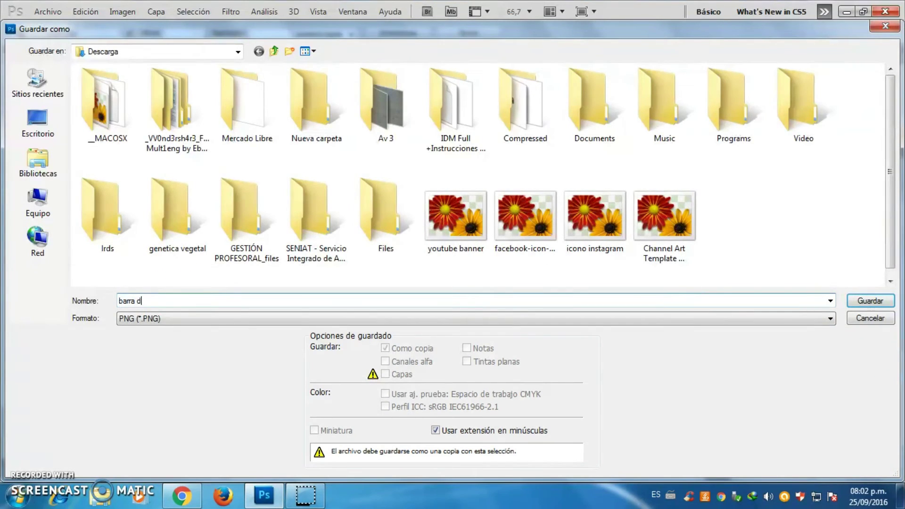
text(e redes)
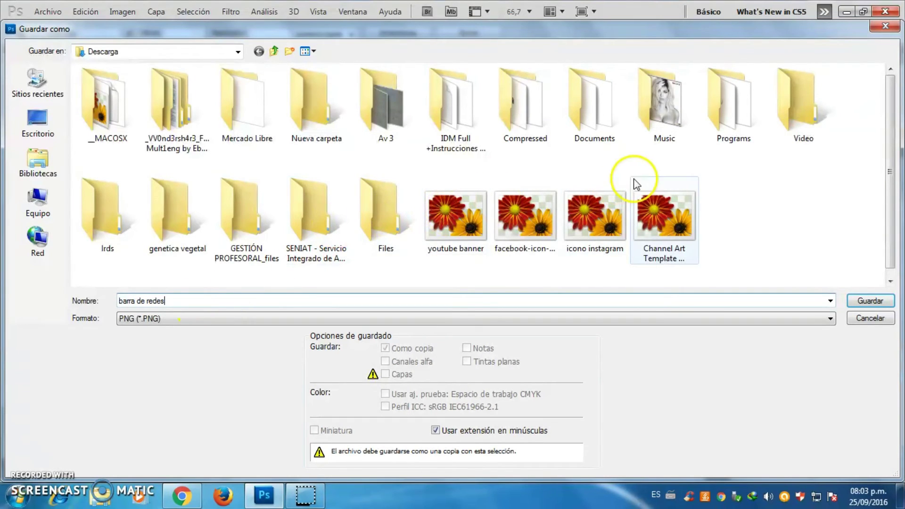
click(858, 301)
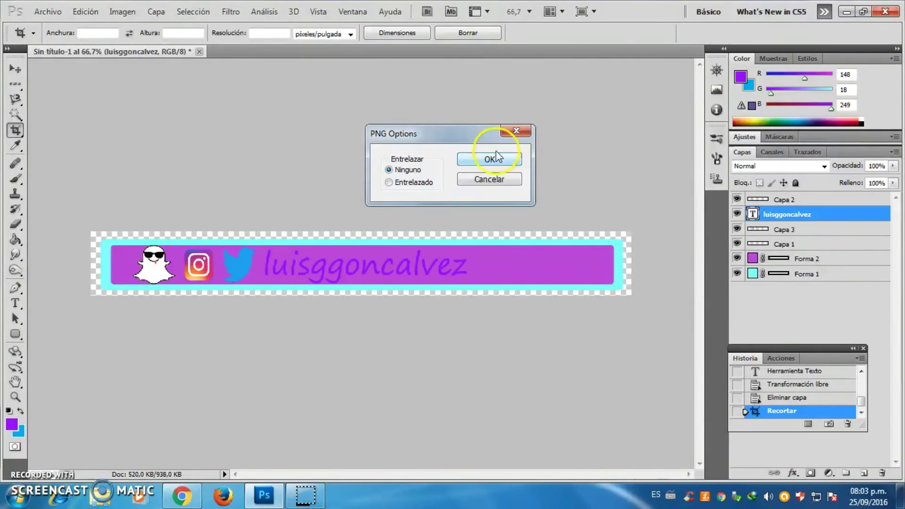
click(489, 160)
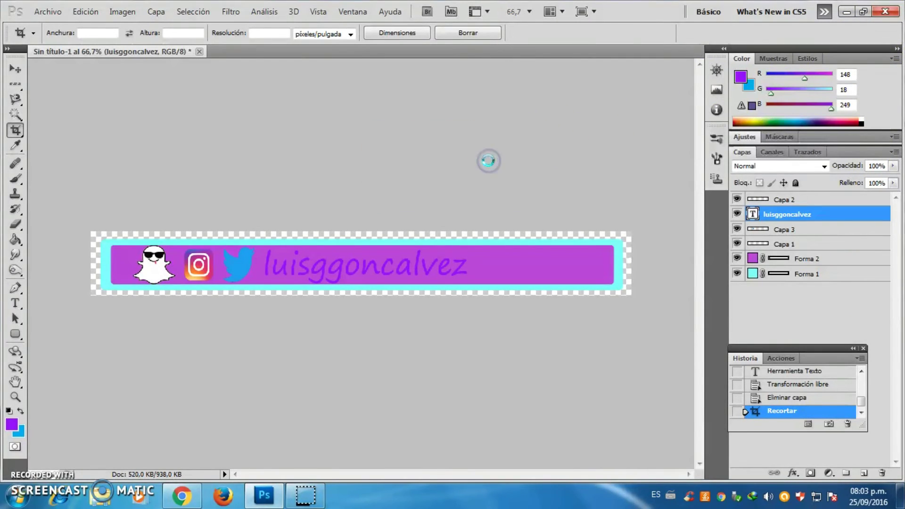
Step: Close Photoshop, answer the unsaved-changes prompt, and launch Wondershare Filmora from the Start menu
click(887, 12)
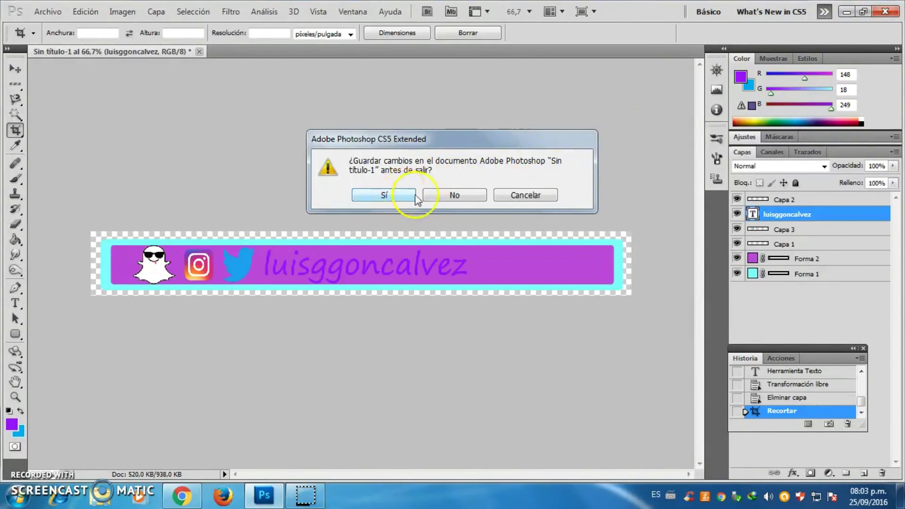
click(441, 196)
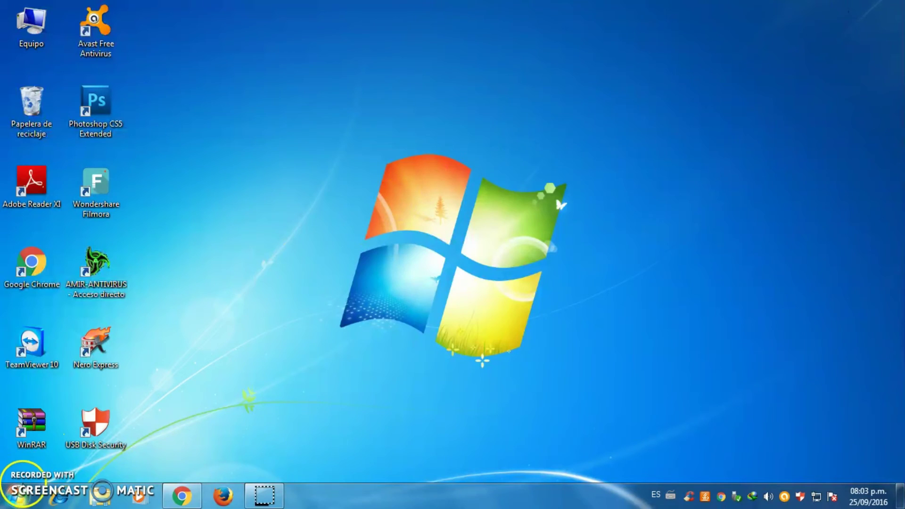
click(19, 497)
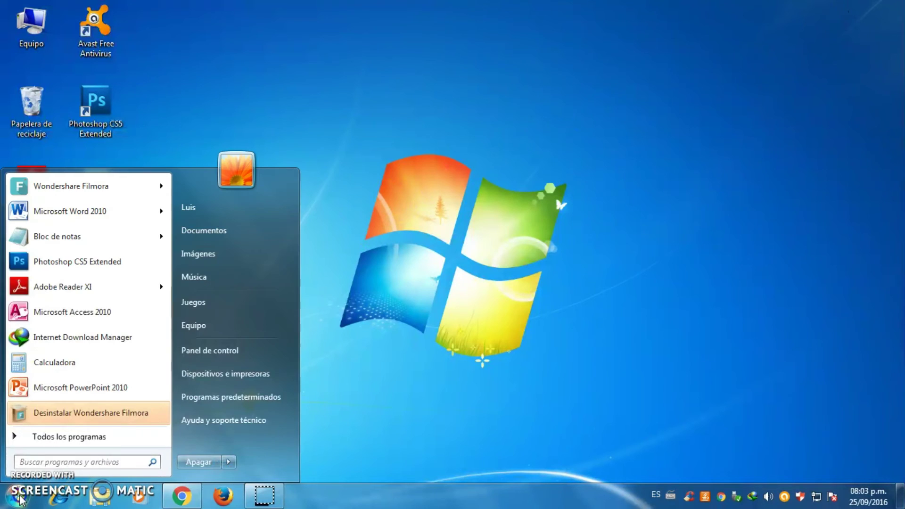
click(86, 186)
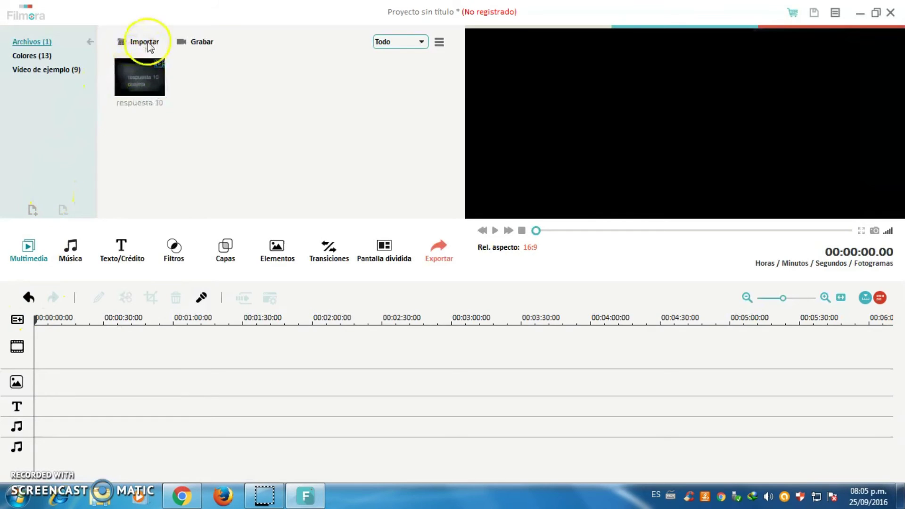
Step: Import the thumbnails tutorial video and delete the respuesta 10 clip from the library
click(147, 41)
click(149, 57)
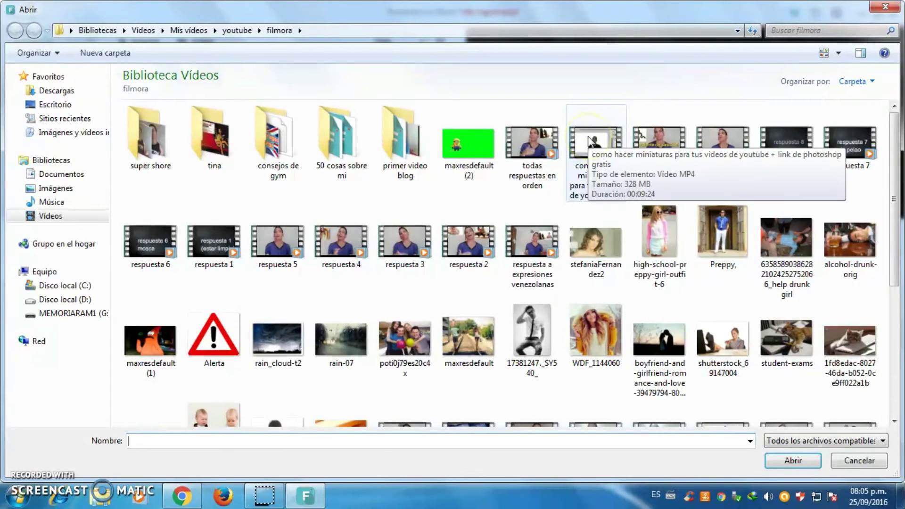
double_click(588, 136)
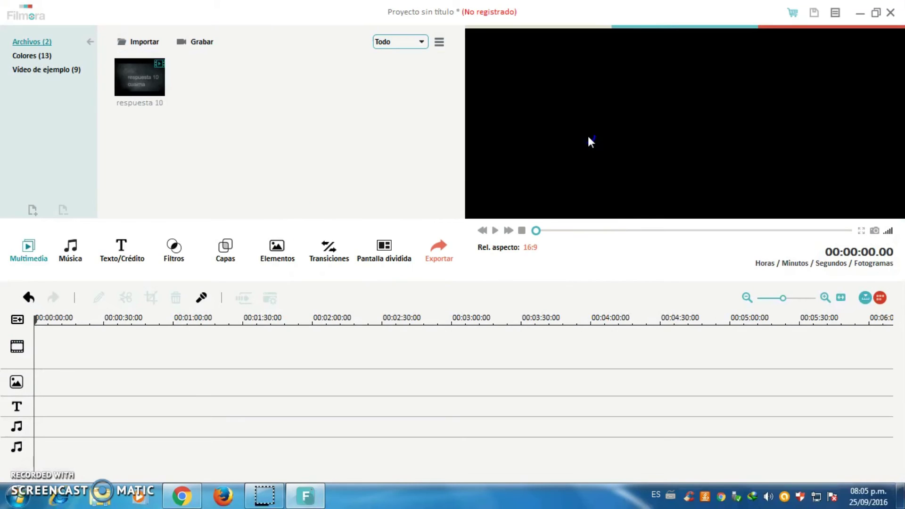
click(282, 106)
click(139, 81)
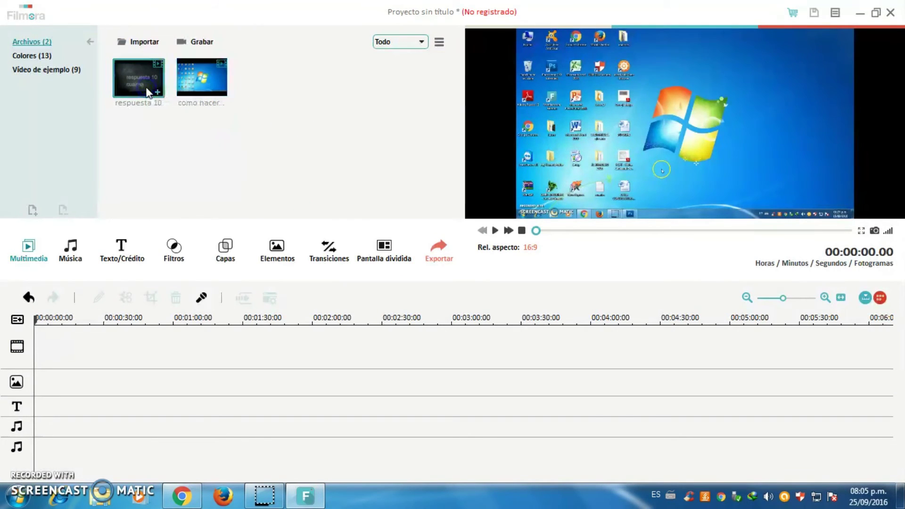
key(Delete)
Step: Put the tutorial video on the timeline, split it at 00:07:09, and delete the first part
click(136, 81)
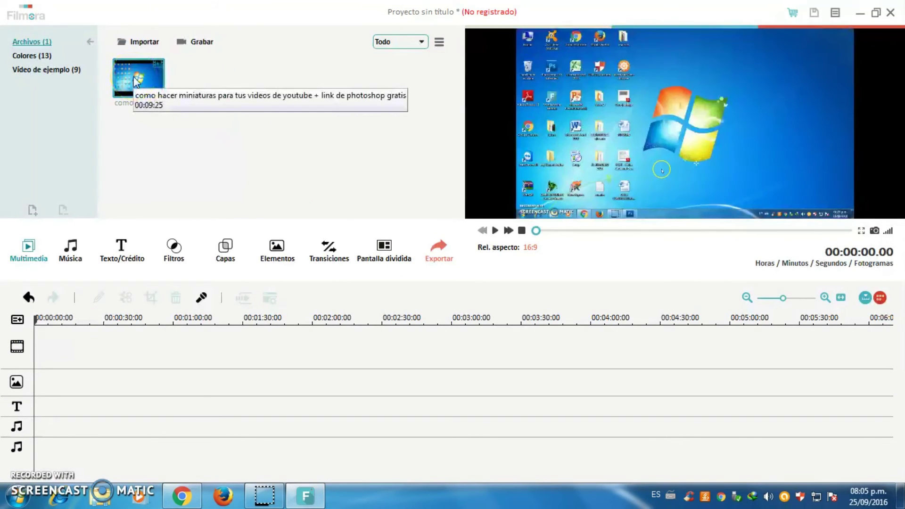
drag(137, 81, 140, 88)
drag(133, 230, 108, 320)
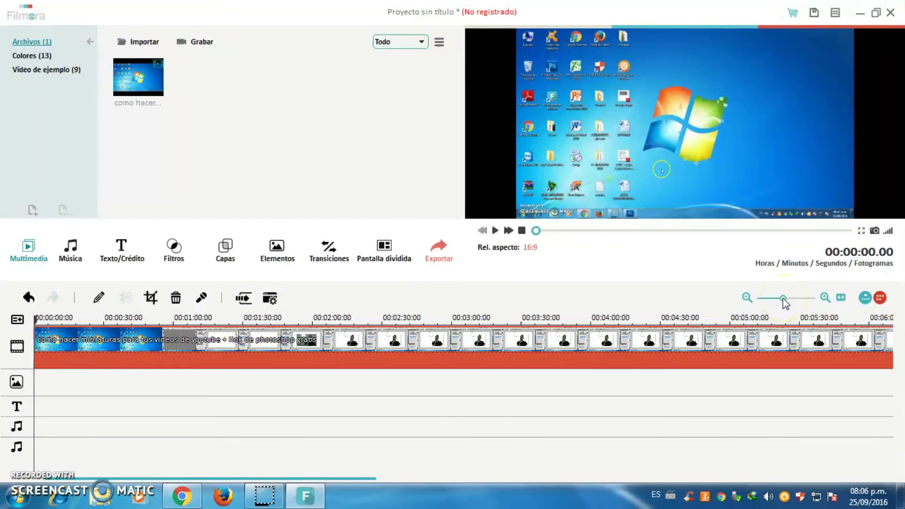
drag(784, 298, 780, 298)
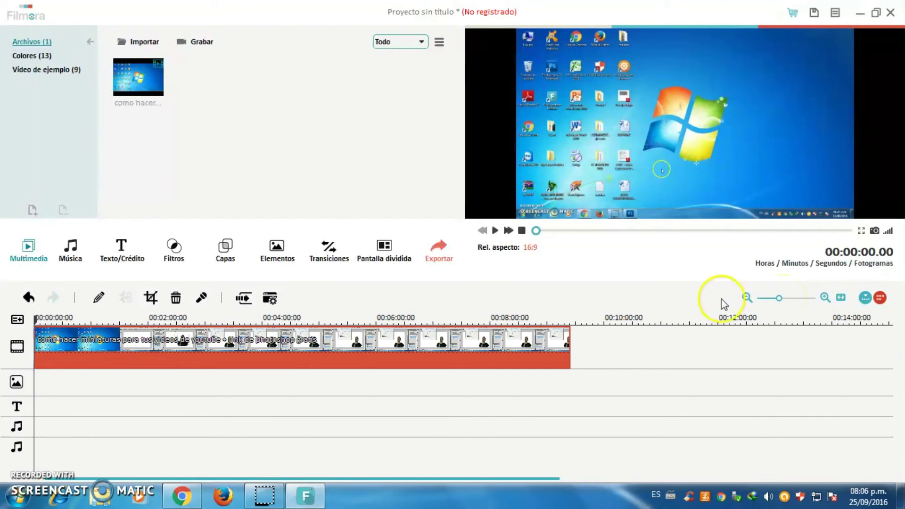
click(441, 319)
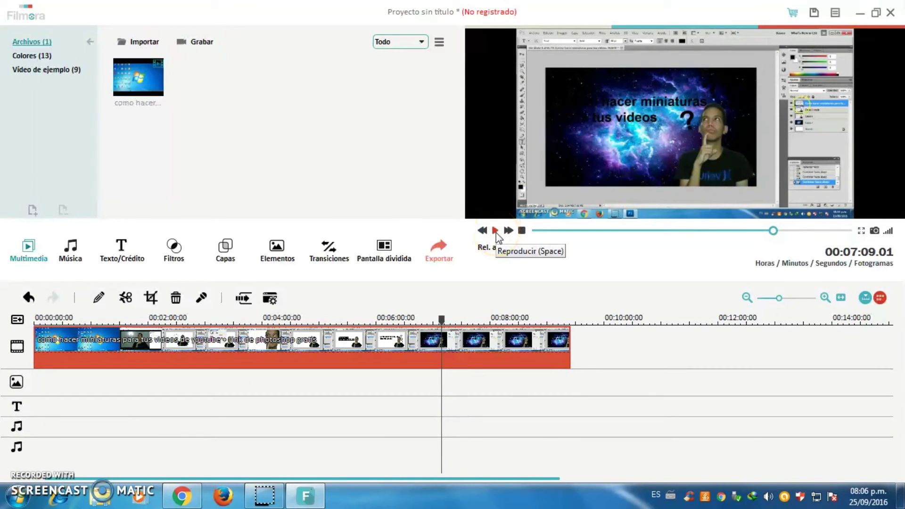
click(125, 298)
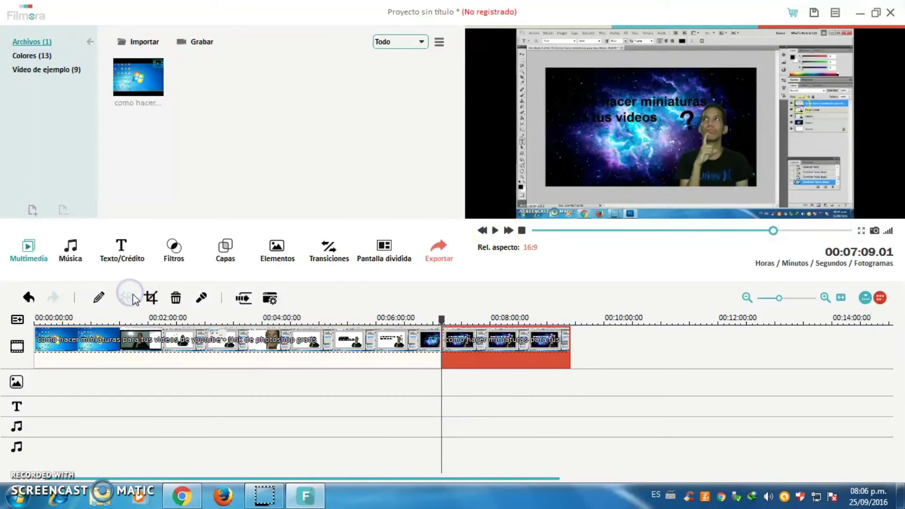
click(164, 344)
key(Delete)
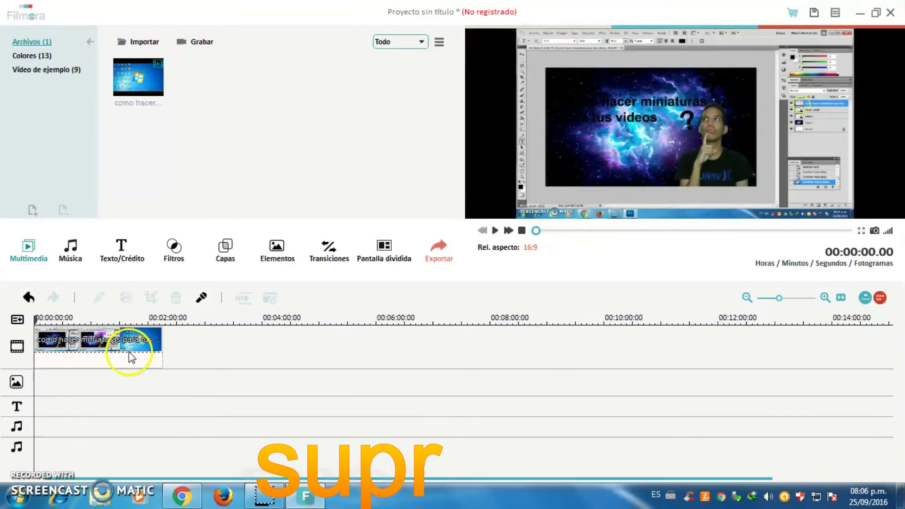
Step: Import the 'barra de redes' PNG via Importar archivos multimedia
click(150, 43)
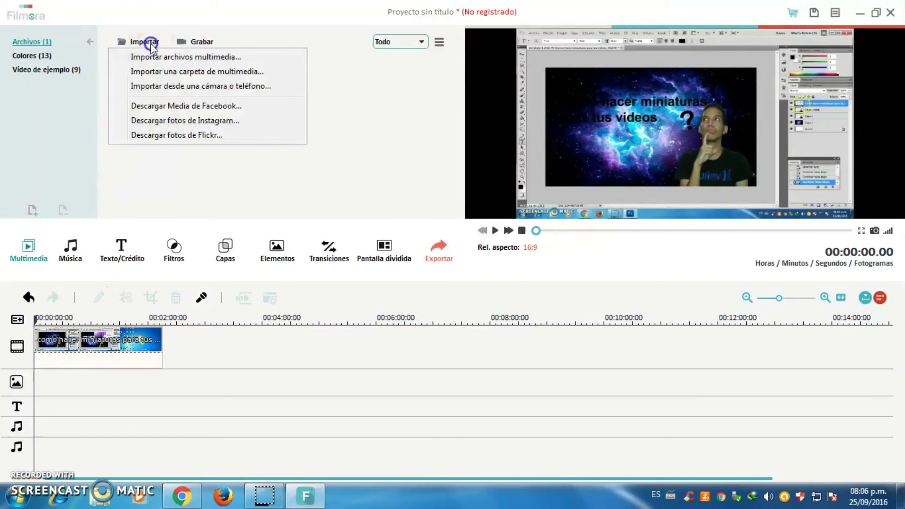
click(154, 54)
click(764, 118)
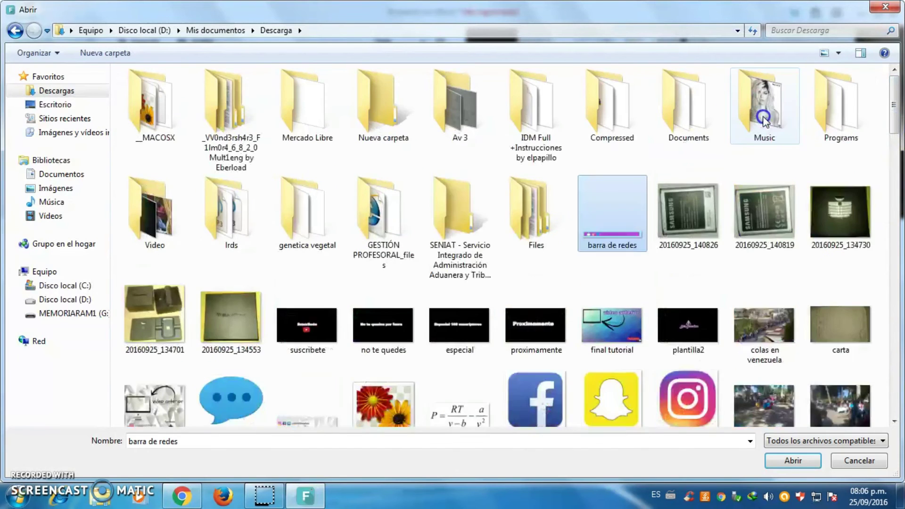
click(623, 233)
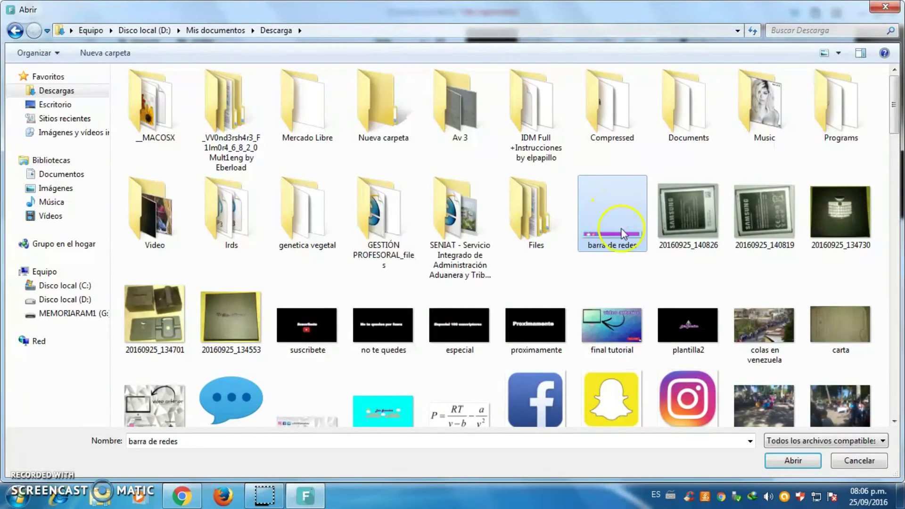
double_click(623, 234)
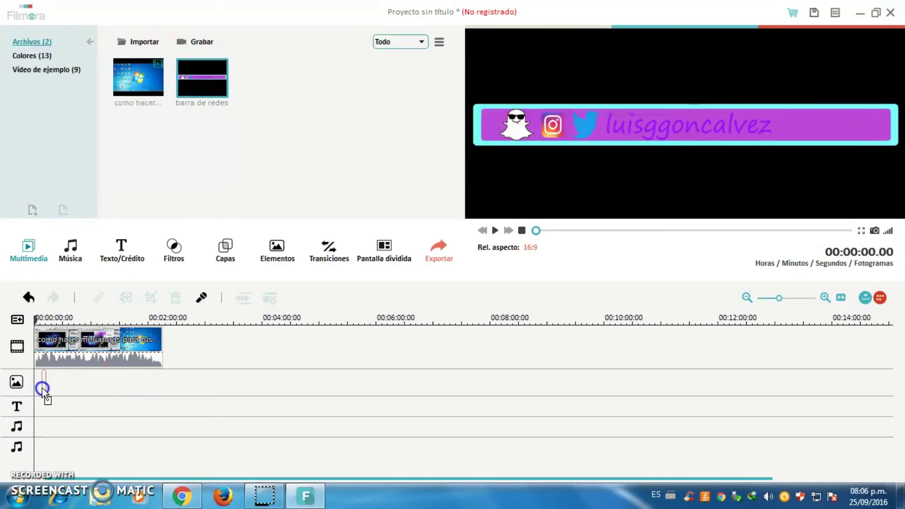
Step: Place the banner at the timeline start, resize it to a thin bottom-left strip, and preview
drag(42, 389, 36, 388)
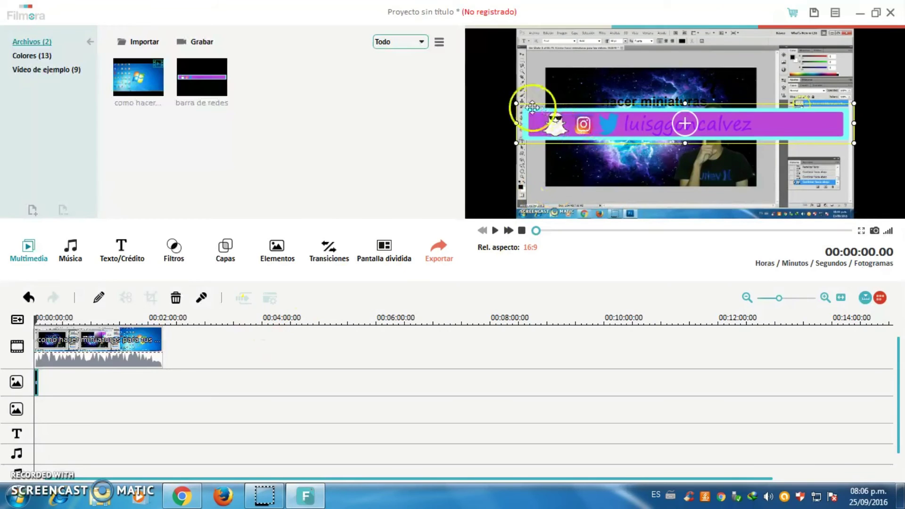
mouse_move(532, 108)
mouse_down()
mouse_move(682, 128)
mouse_move(570, 186)
mouse_up()
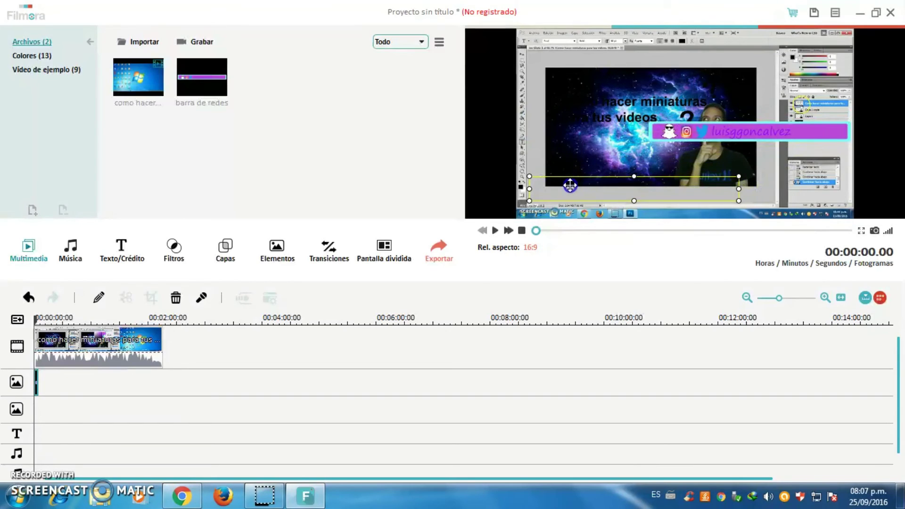
click(705, 177)
drag(737, 177, 719, 185)
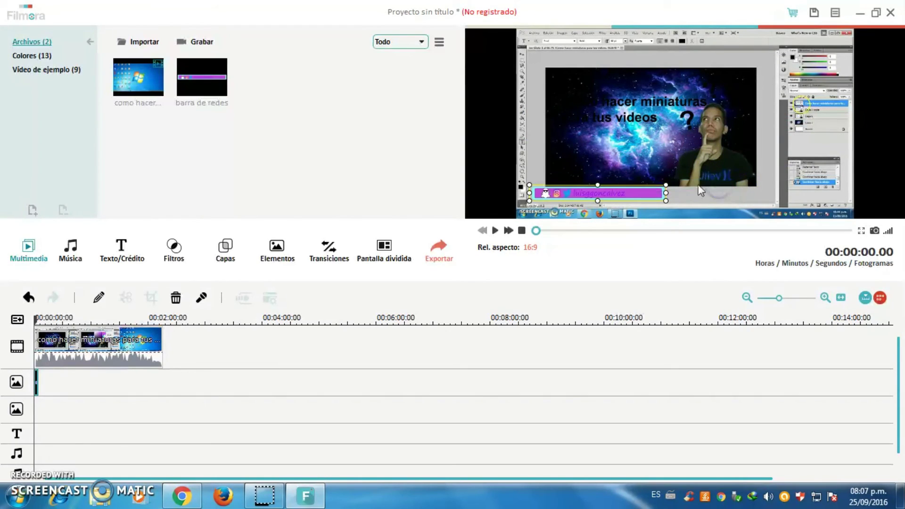
click(674, 190)
click(495, 230)
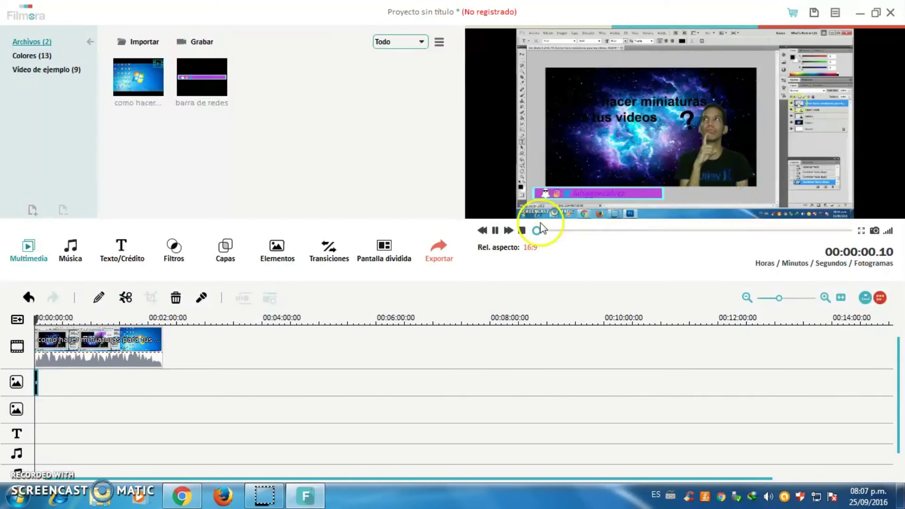
click(496, 231)
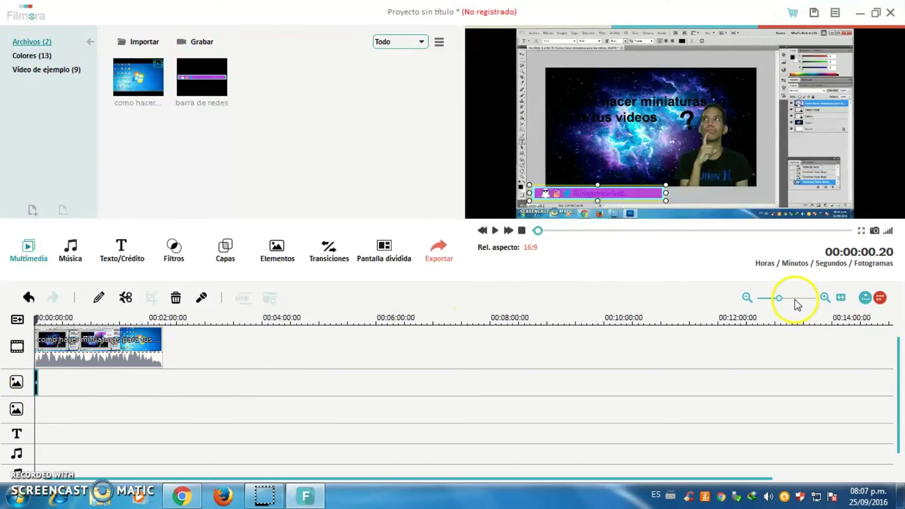
Step: Stretch the banner clip to the video's end and play the result full screen
drag(780, 300, 789, 300)
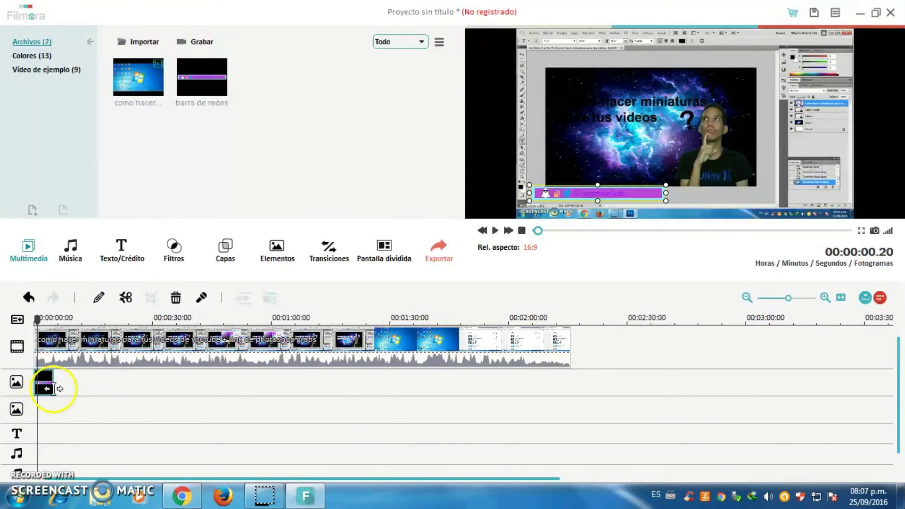
drag(56, 386, 570, 387)
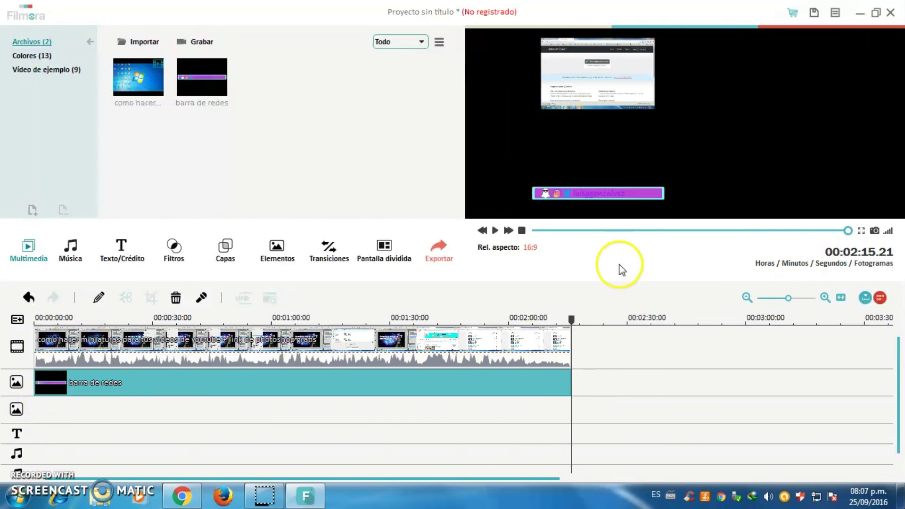
click(521, 230)
click(496, 231)
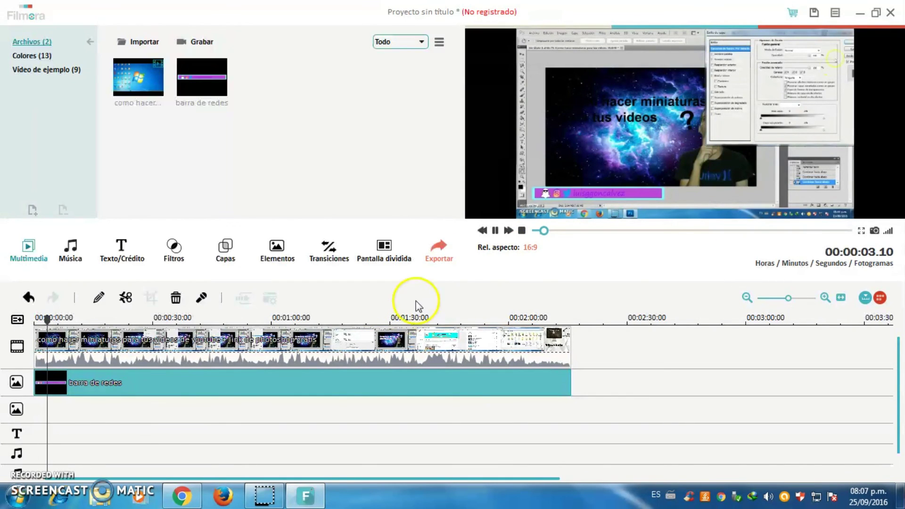
double_click(569, 179)
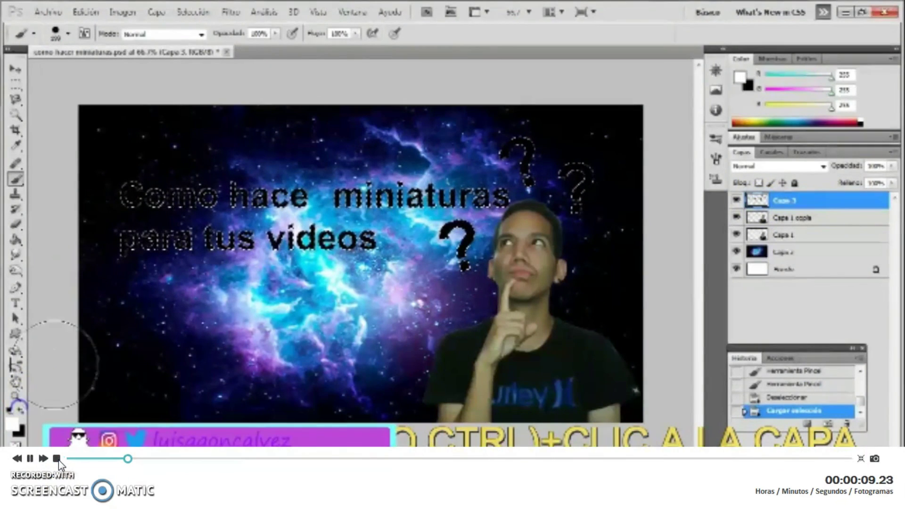
key(Escape)
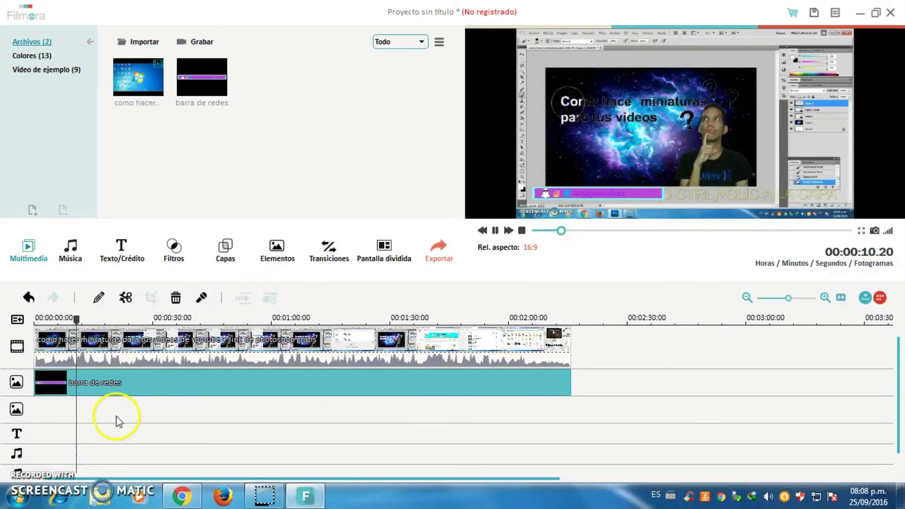
click(521, 230)
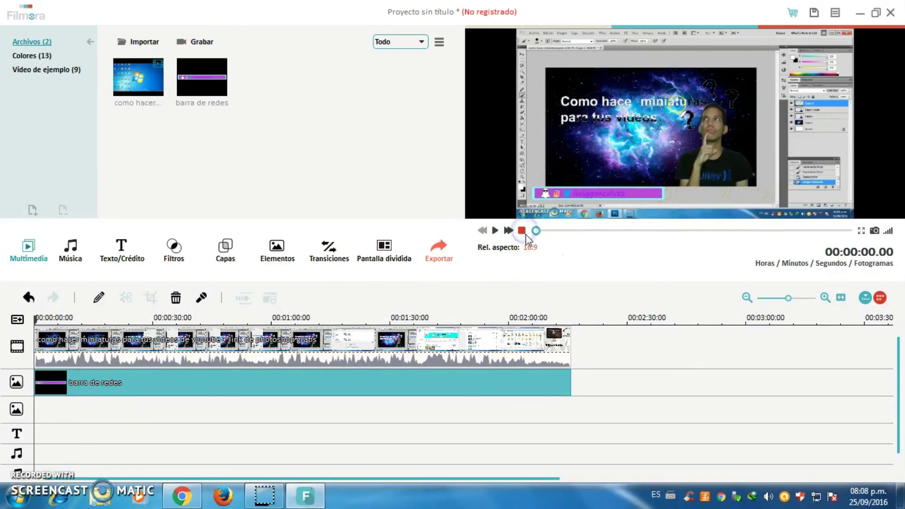